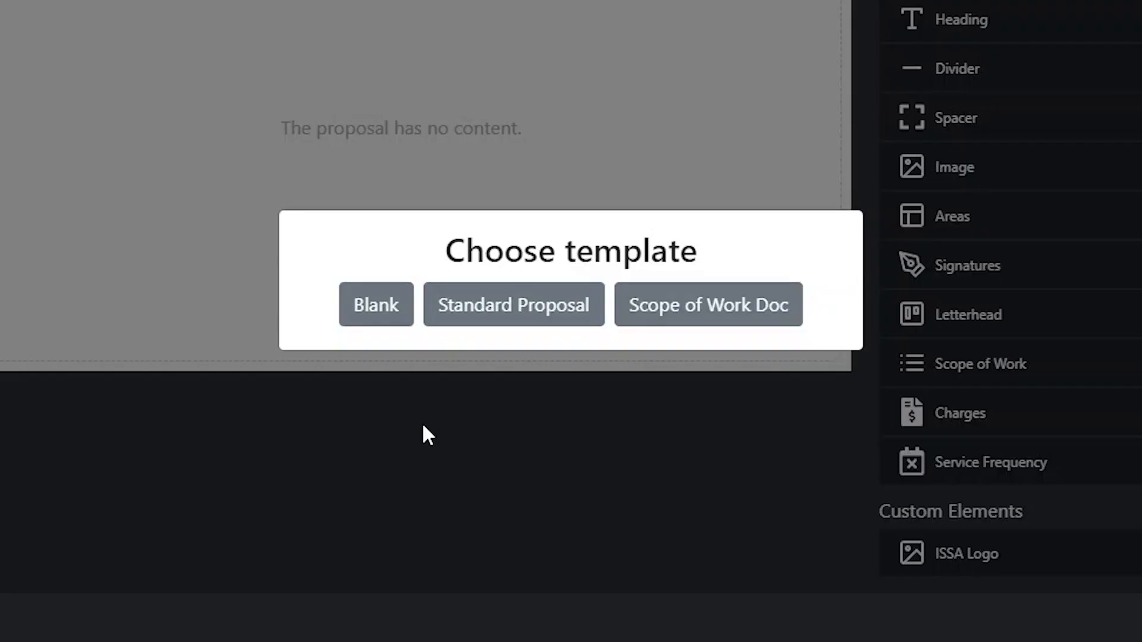
Step: Start from the blank template and add a letterhead with background color #0062B1 and white text
left_click(363, 312)
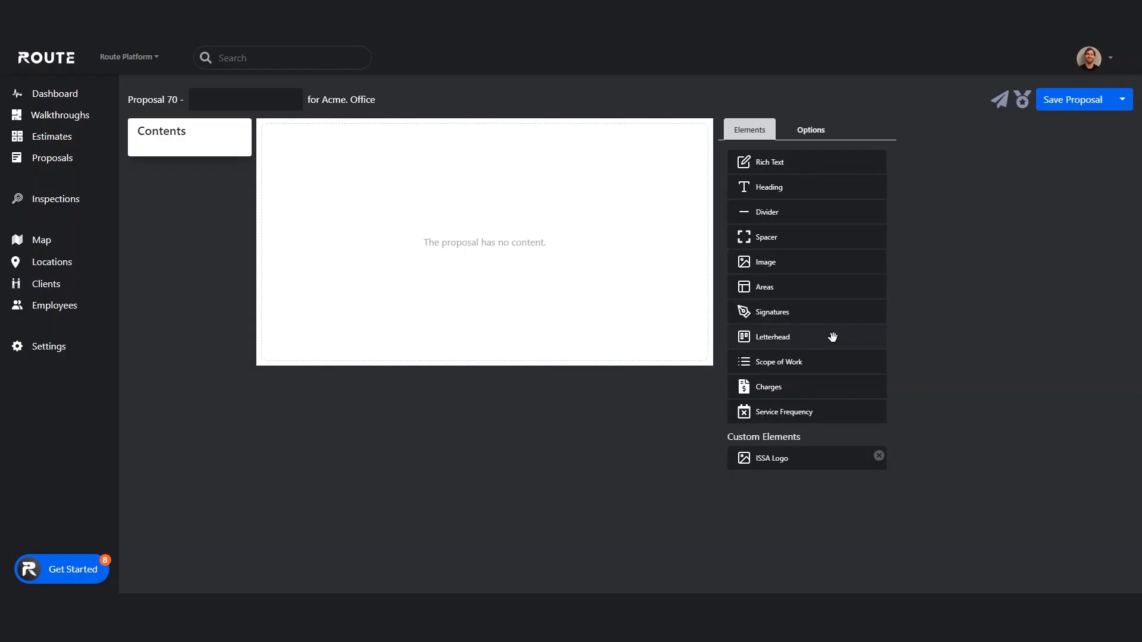
left_click_drag(826, 347, 483, 173)
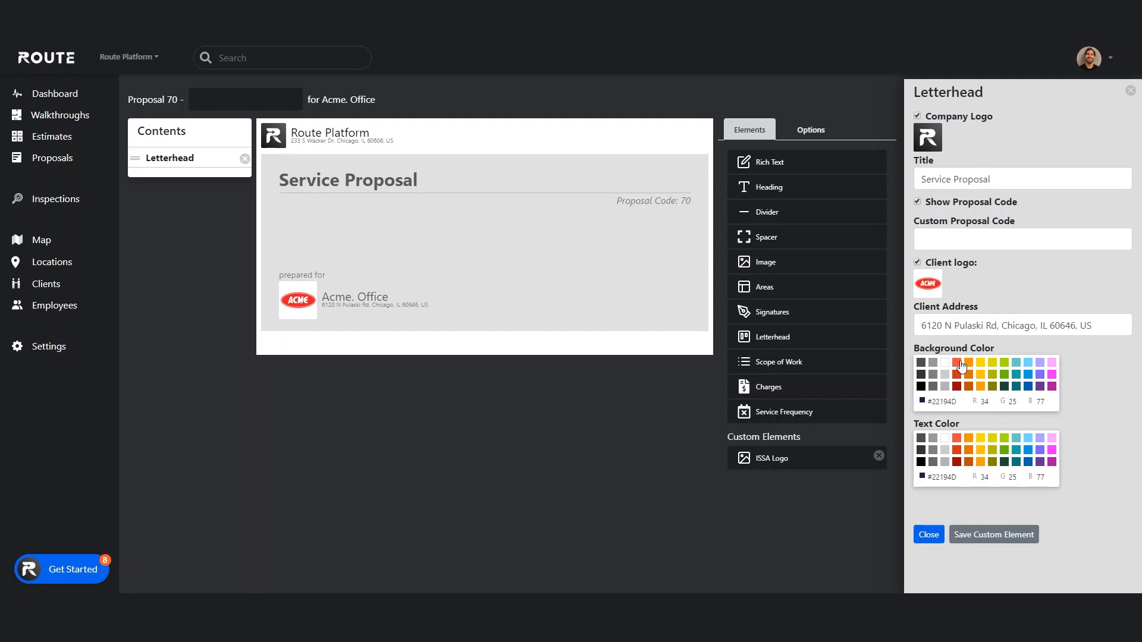
left_click(1028, 387)
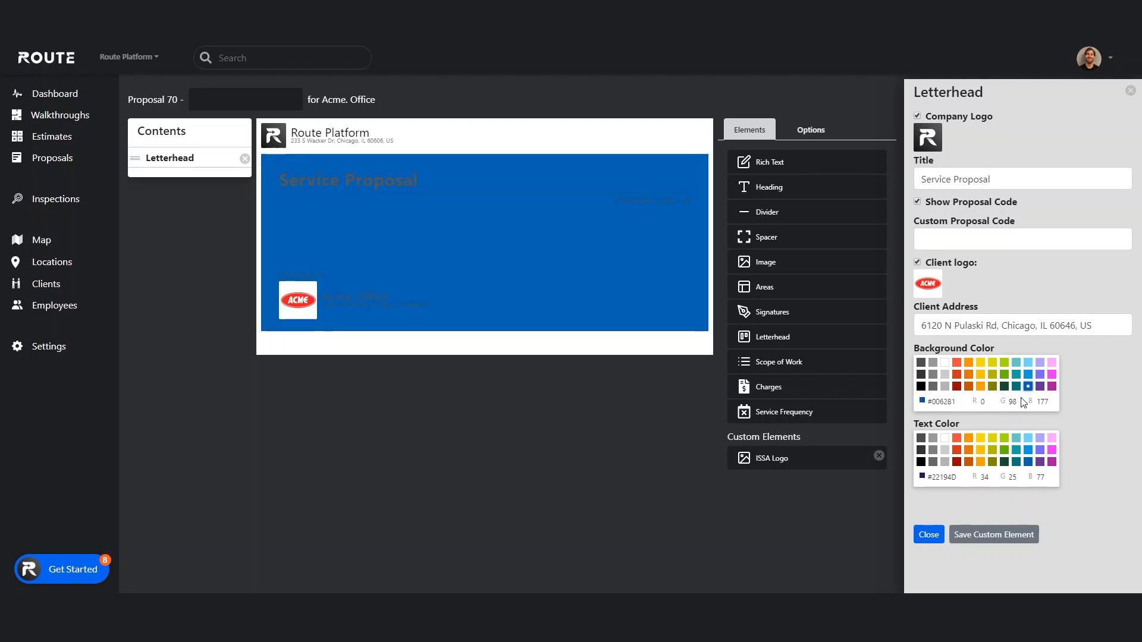
left_click(945, 439)
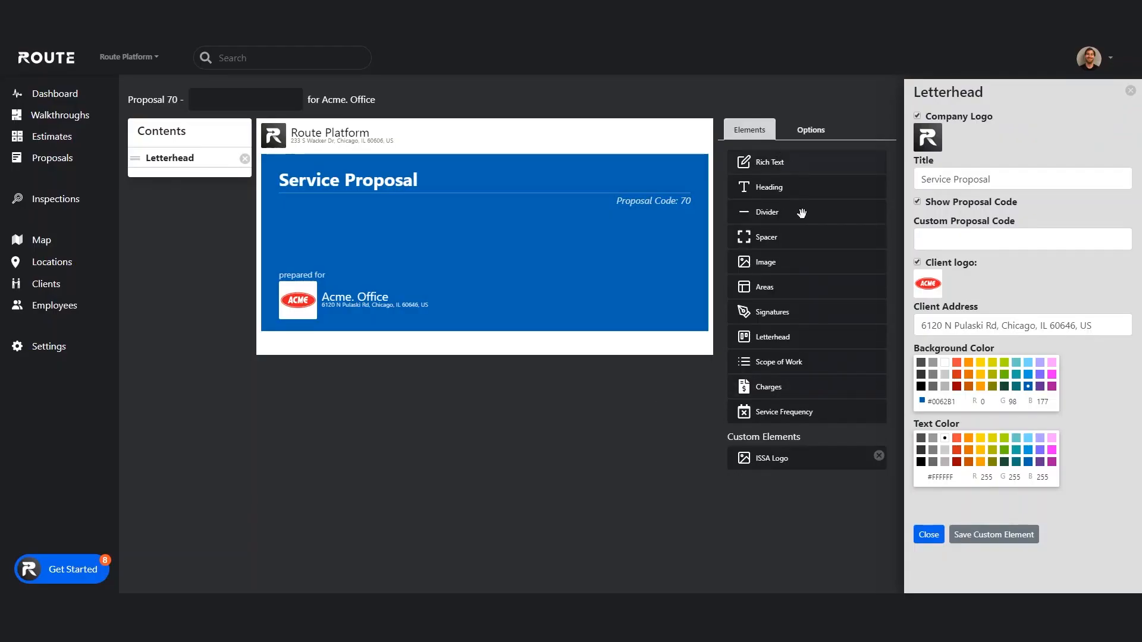
Step: Add a Charges section below the letterhead with a Janitorial Cleaning service charged per month
left_click_drag(756, 393, 493, 351)
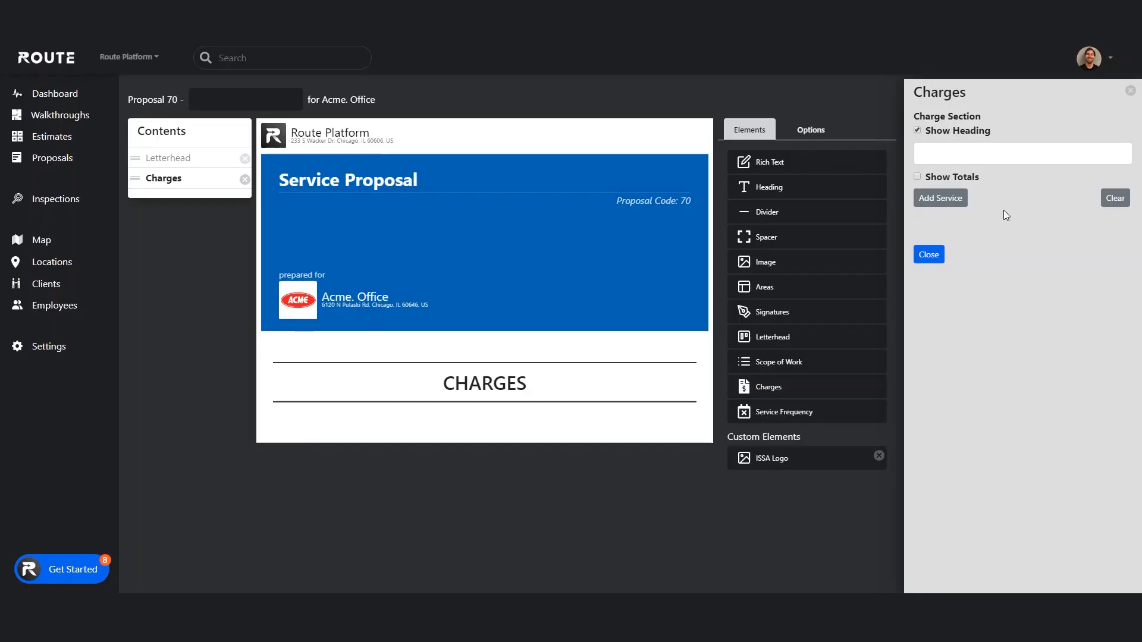
left_click(959, 198)
left_click(1034, 255)
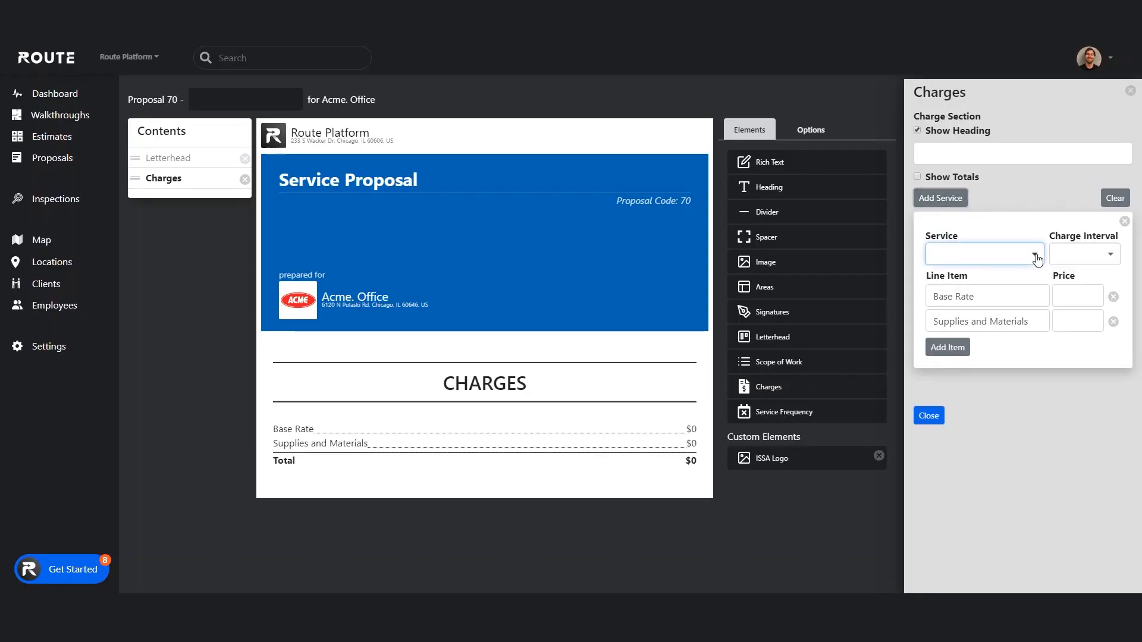
left_click(1011, 276)
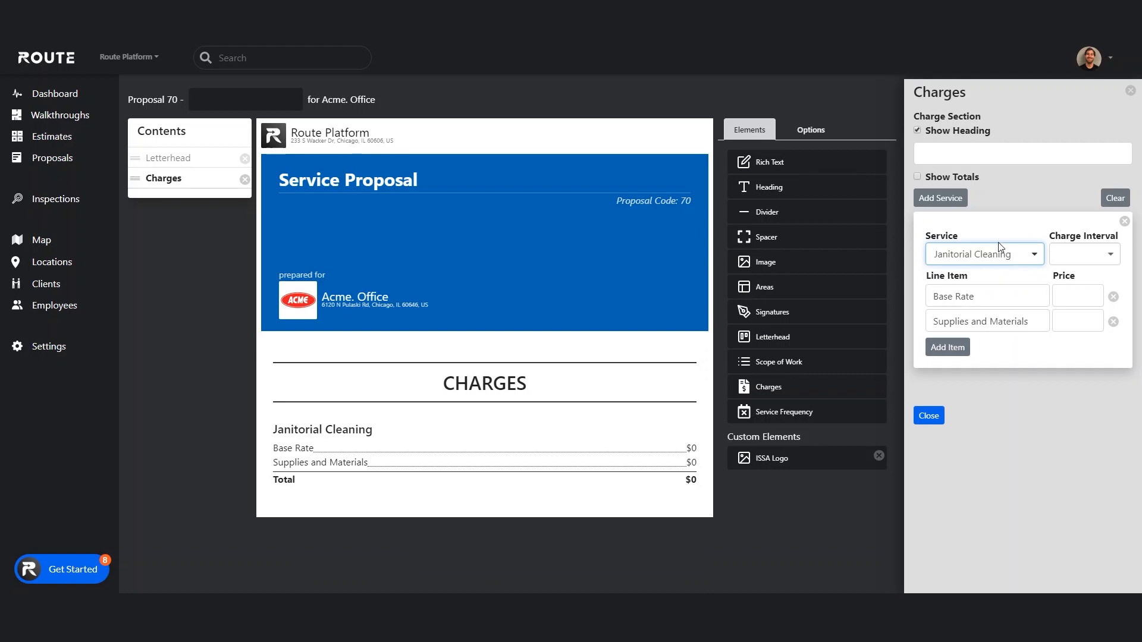
left_click(1080, 262)
left_click(1071, 227)
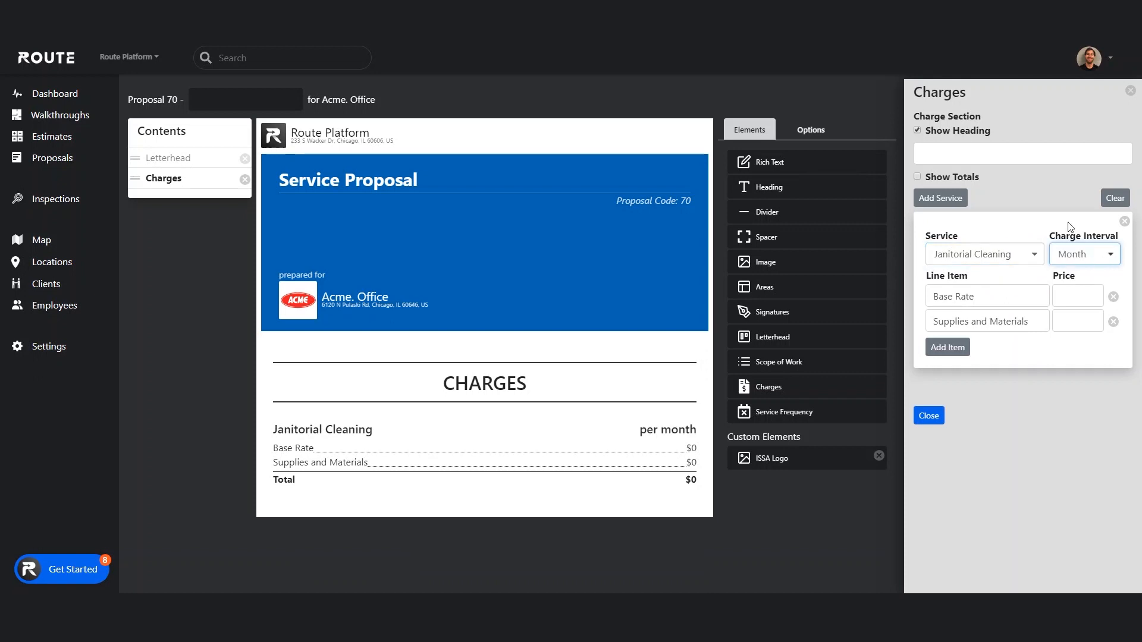
left_click(1068, 223)
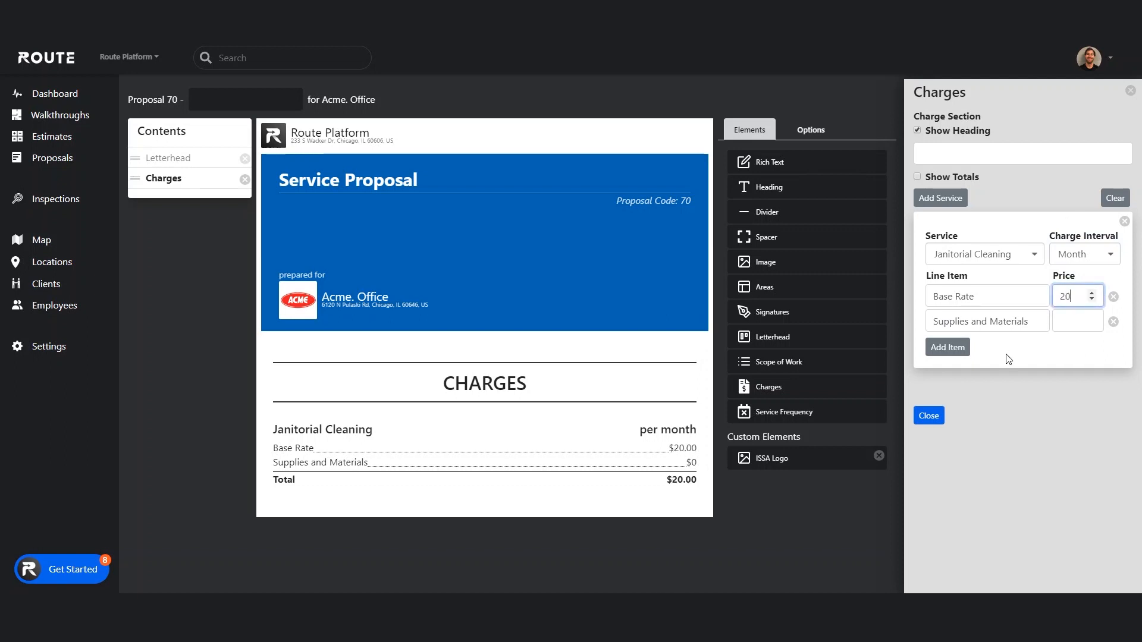
Step: Set the Janitorial Cleaning prices to 2000 for Base Rate and 50 for Supplies and Materials
left_click(1056, 321)
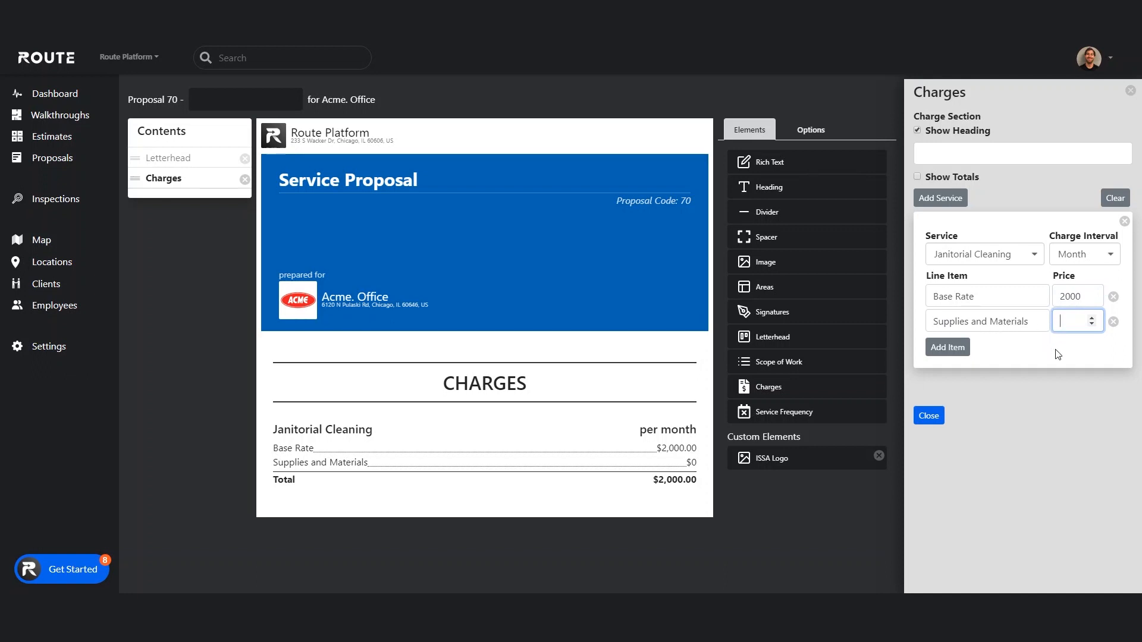
type("50")
left_click(986, 301)
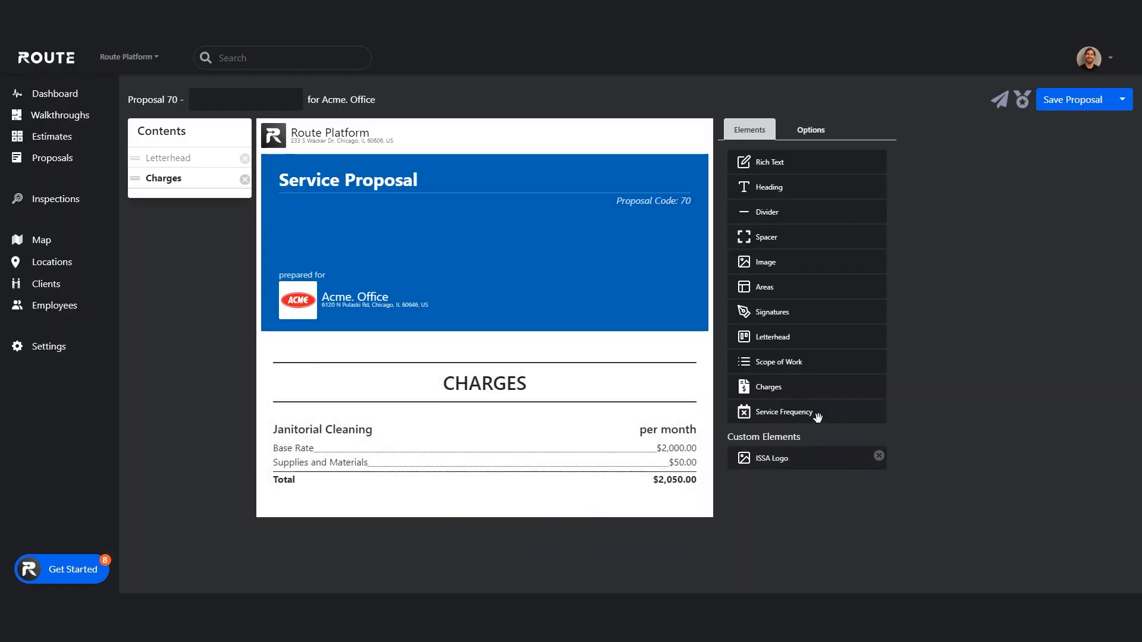
Step: Add a Service Frequency section below the charges with Daily frequency on Monday, Wednesday and Friday
left_click_drag(815, 413, 483, 516)
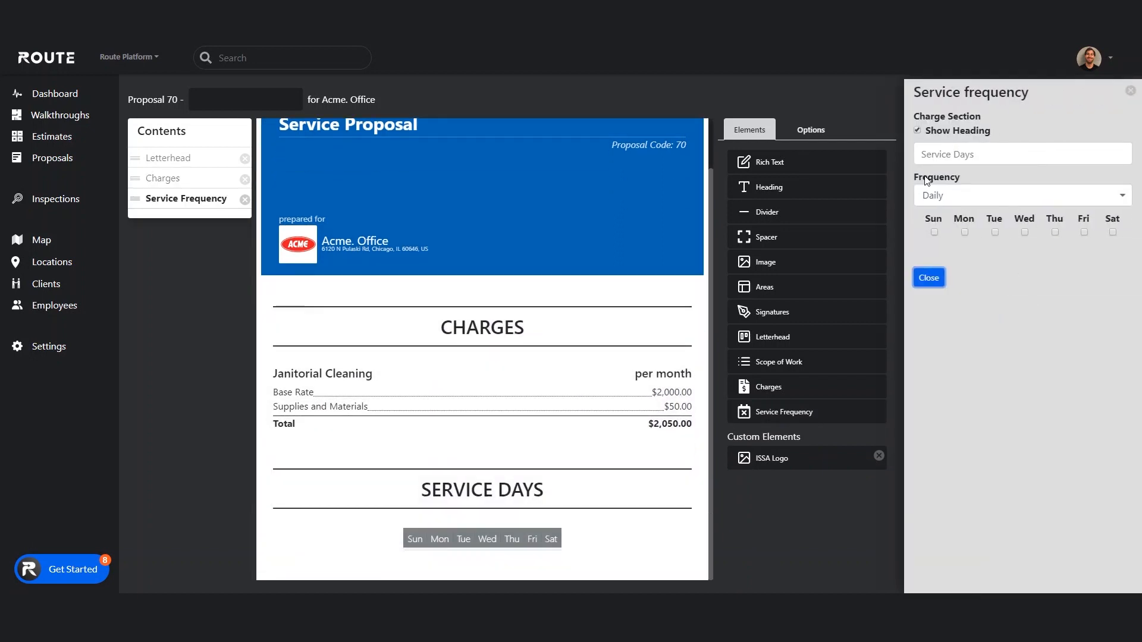
left_click(1120, 204)
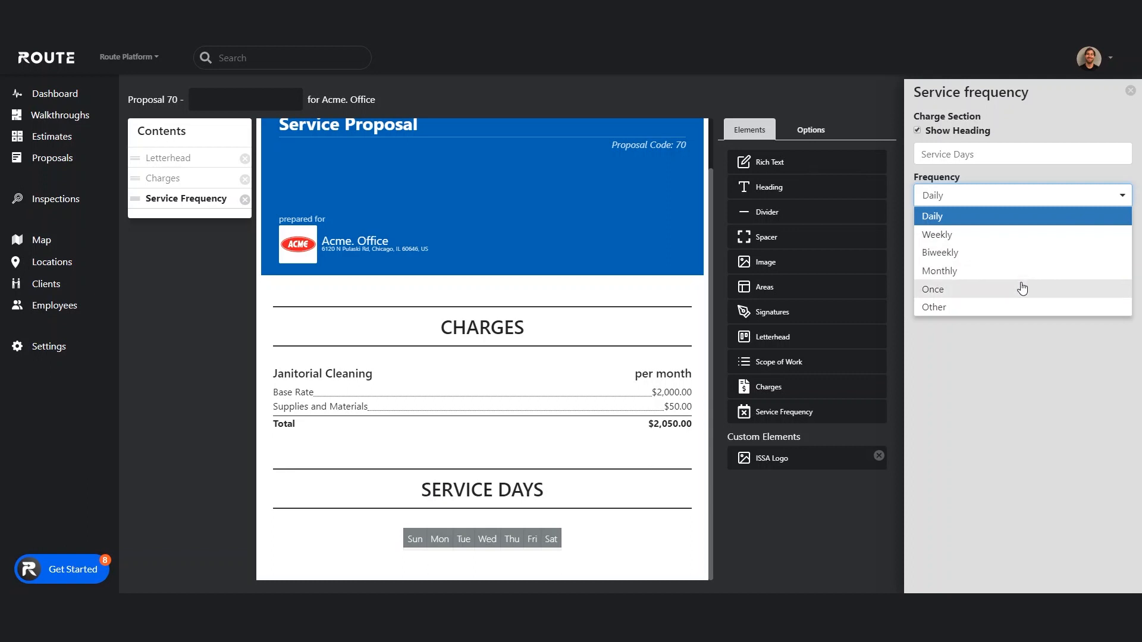
left_click(1006, 220)
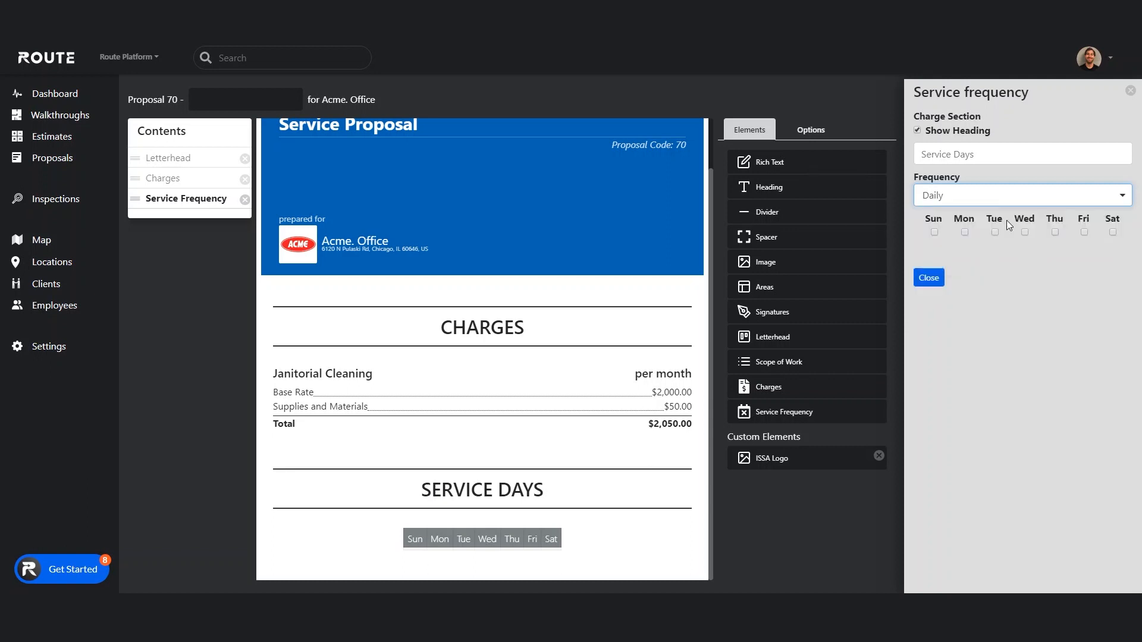
left_click(965, 233)
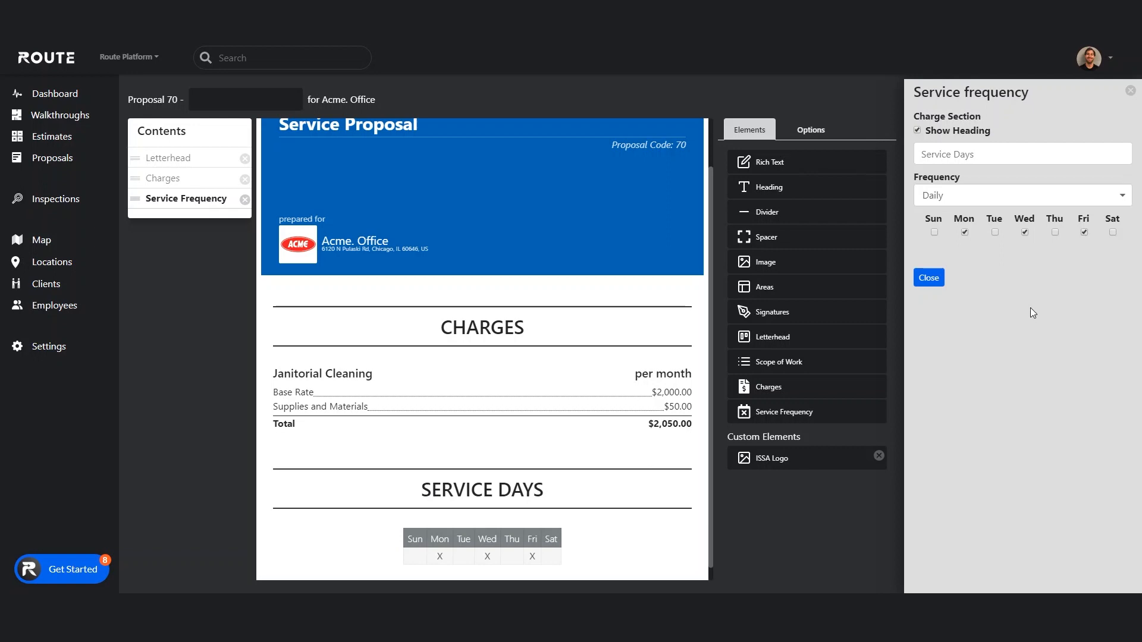
left_click(928, 278)
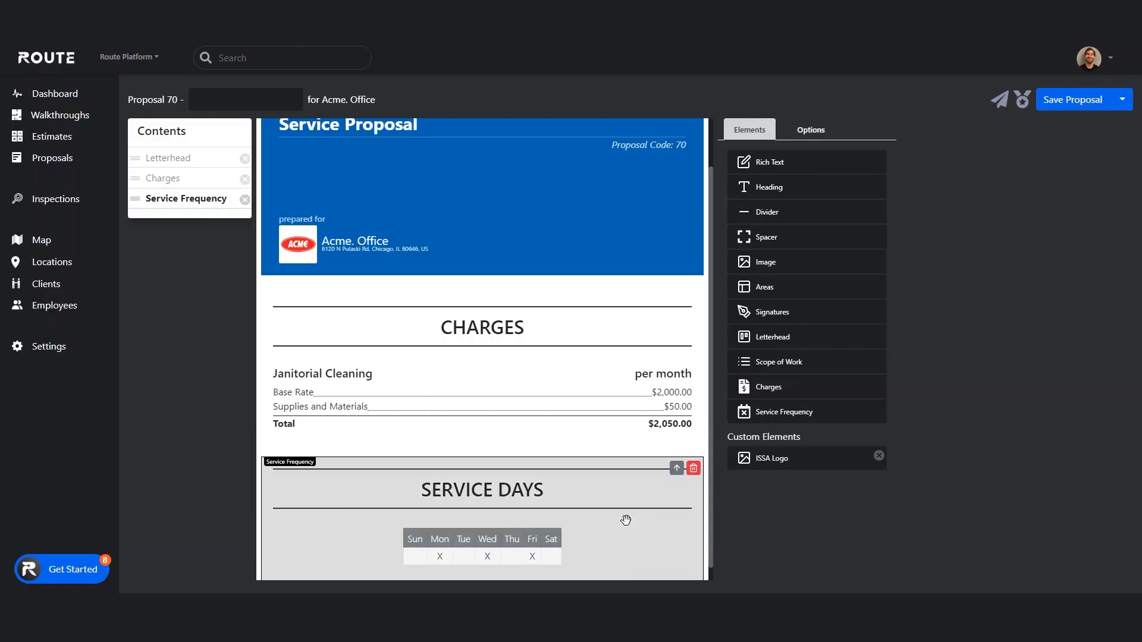
Step: Add a heading below the service days and set its text to "About Us"
scroll(602, 480, "down", 1)
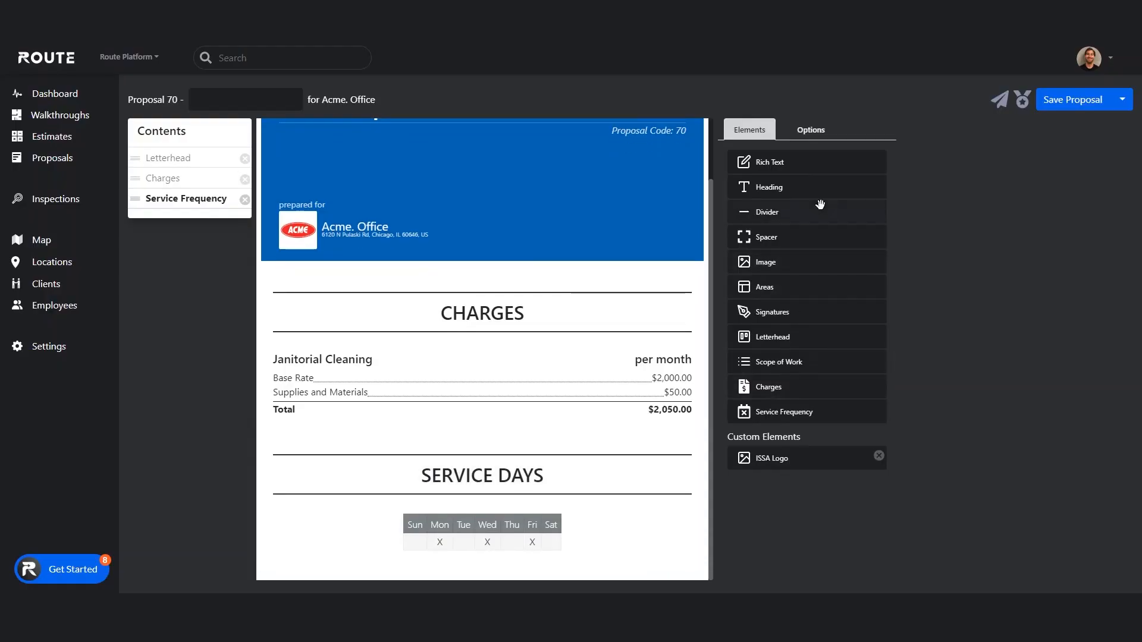
left_click_drag(815, 195, 520, 570)
scroll(563, 497, "down", 1)
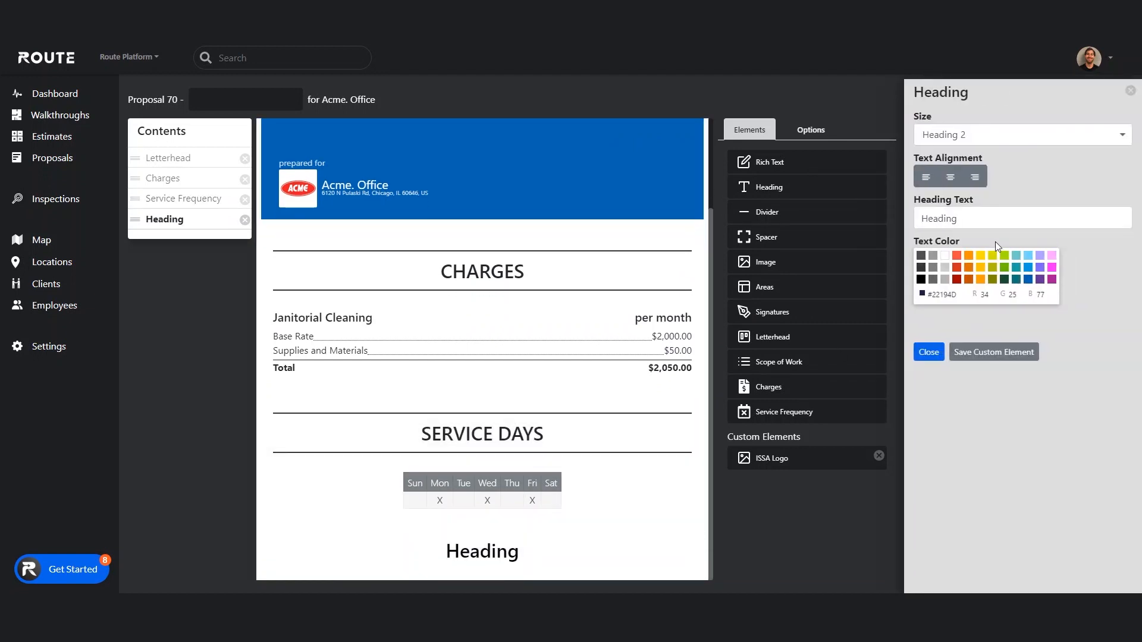
double_click(960, 218)
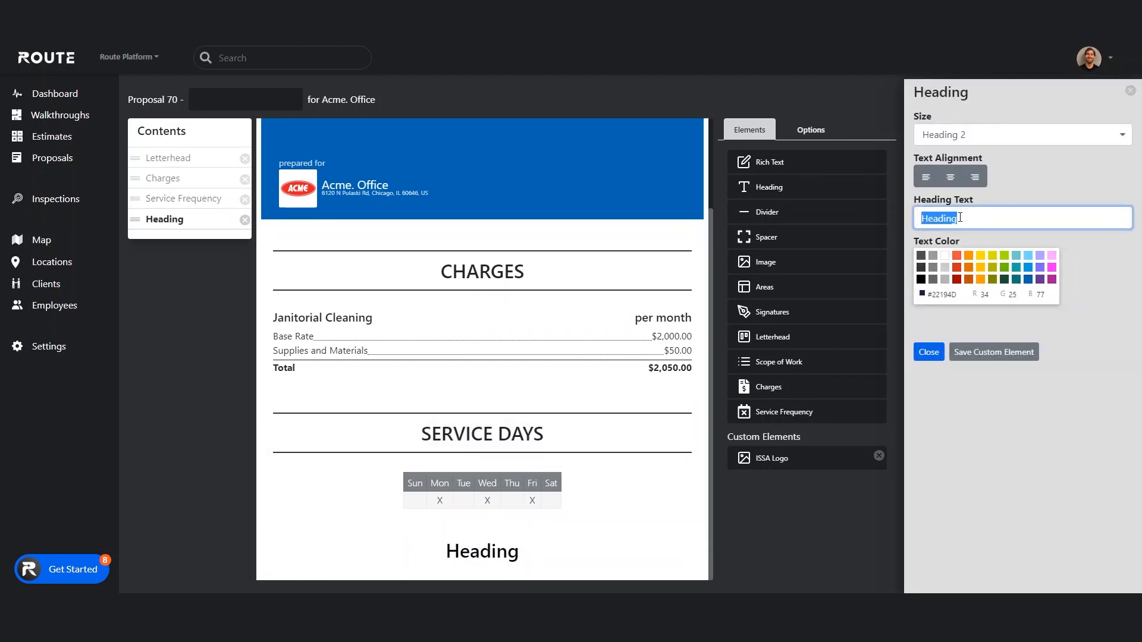
type("Ab")
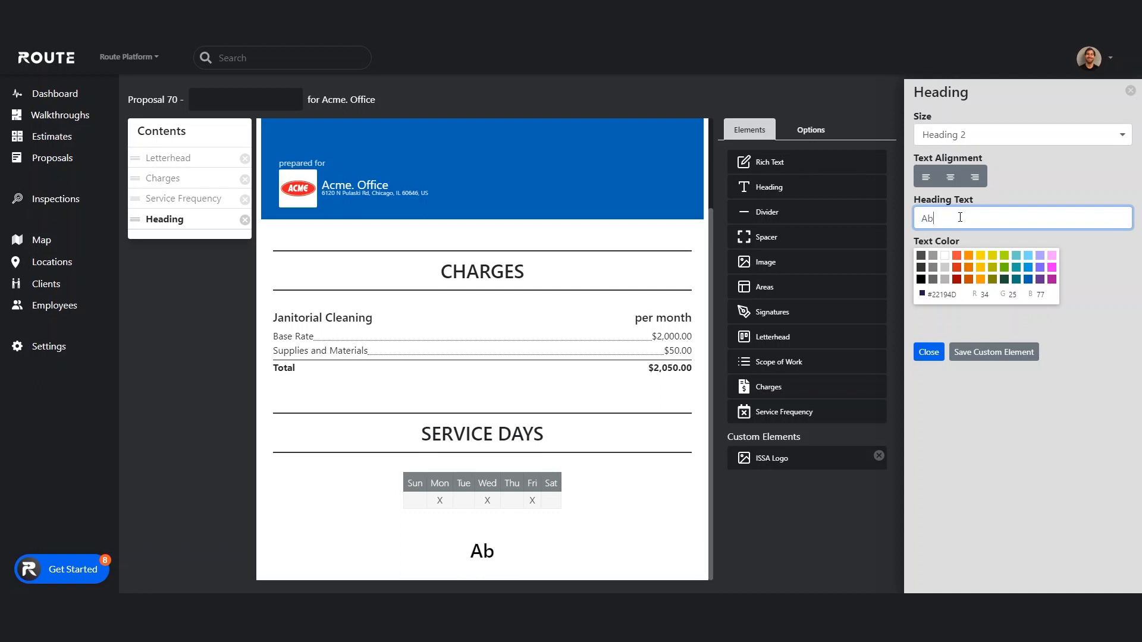
type("out Us")
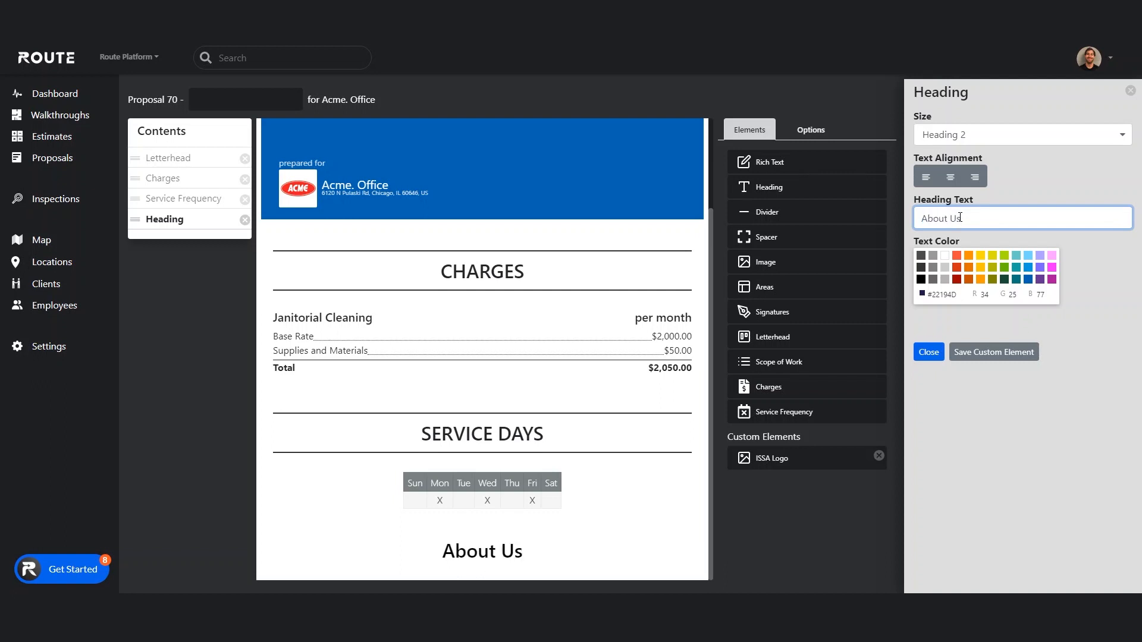
left_click(930, 352)
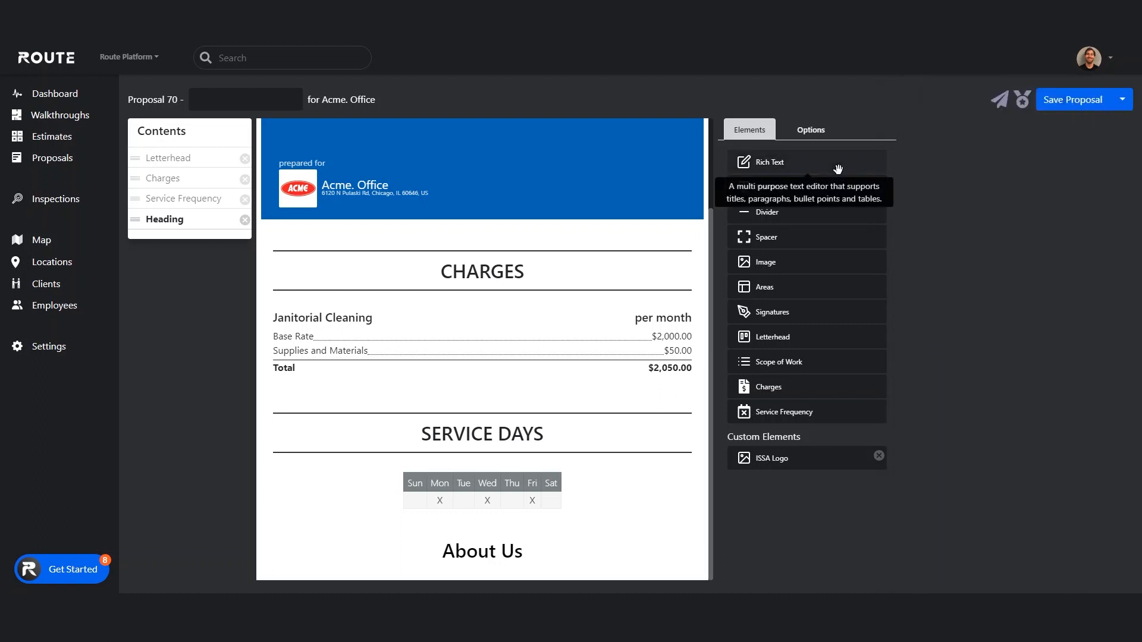
Step: Add rich text below the About Us heading reading "Hi! We're excited to work with you and we have been in the industry since 2012."
left_click_drag(838, 170, 511, 565)
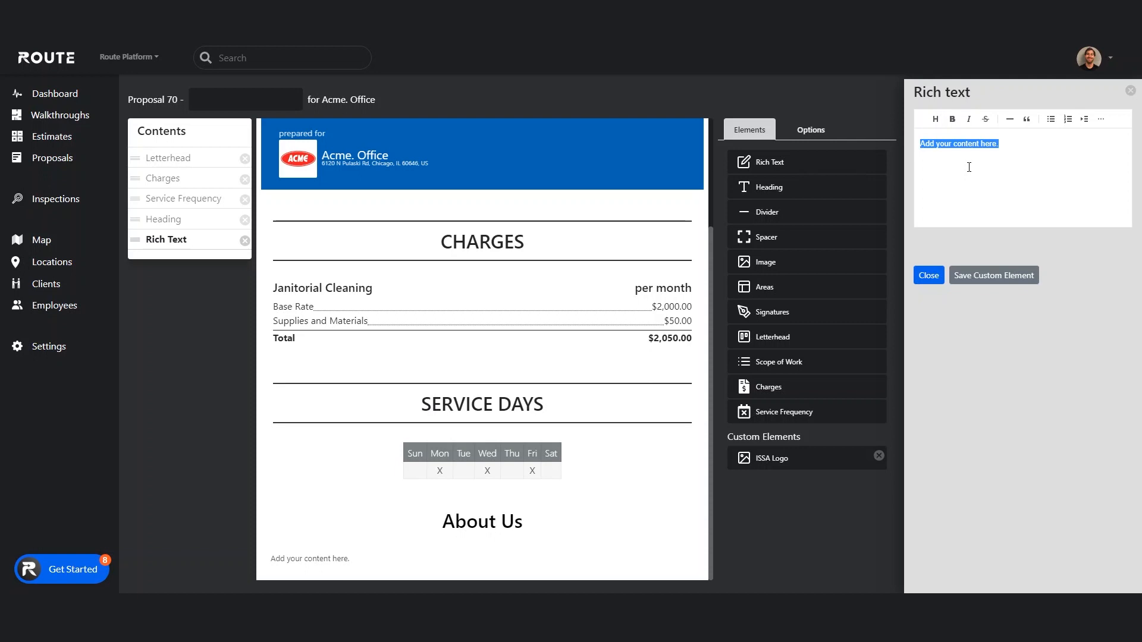
type("Hi! We're excitd to work with")
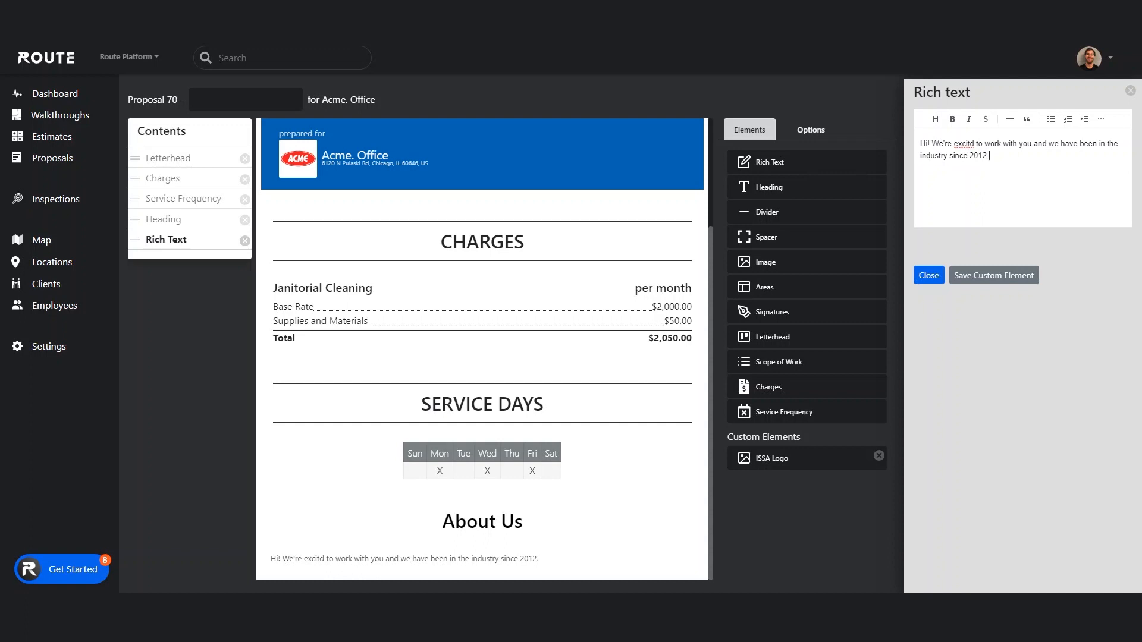
type("excited")
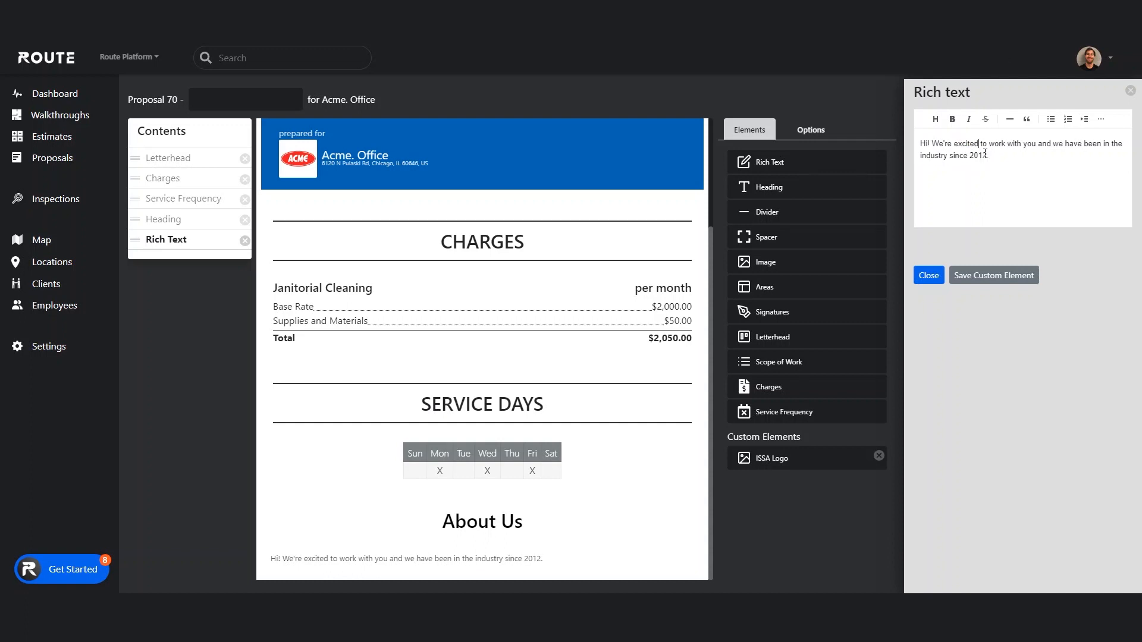
left_click(930, 277)
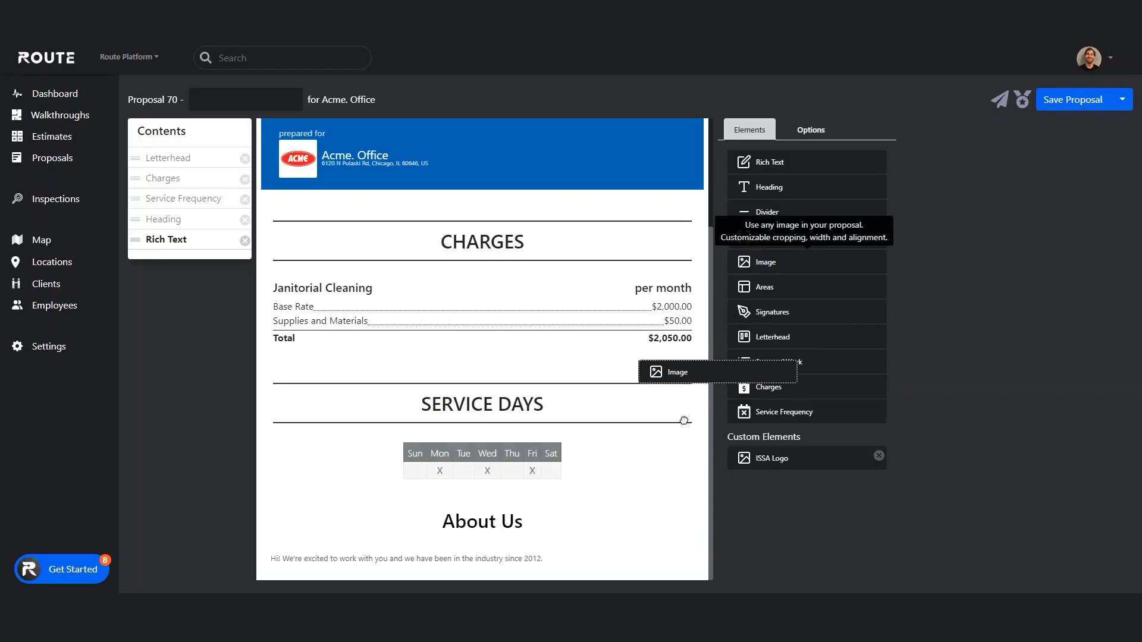
Step: Add an image element below the About Us text, using the team photo cropped to the central group
left_click_drag(770, 261, 579, 516)
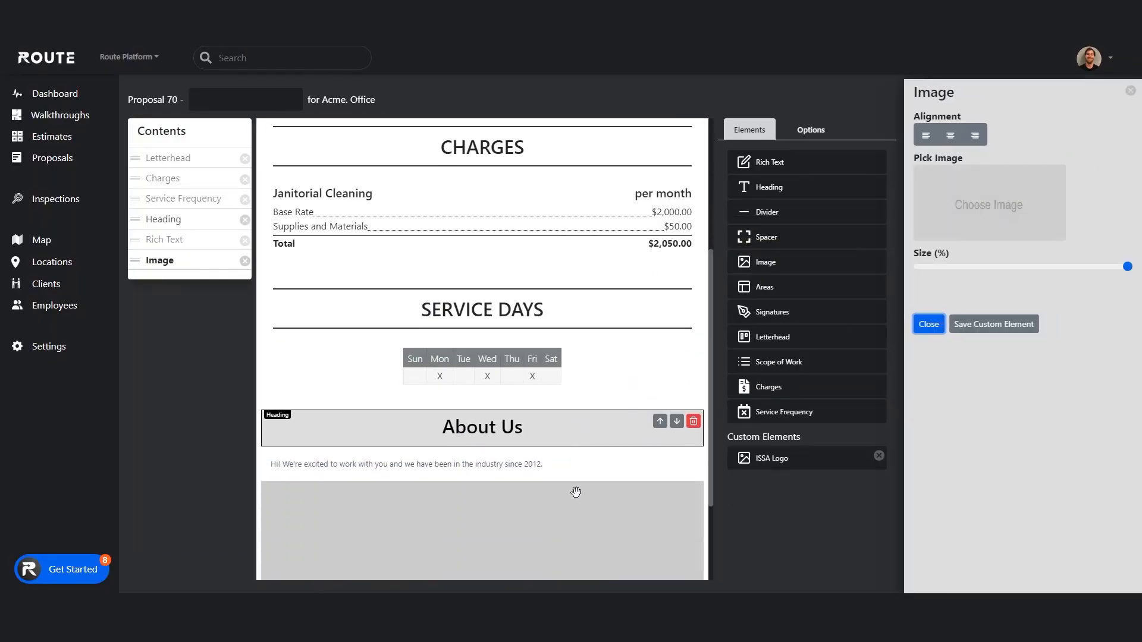
scroll(560, 496, "down", 1)
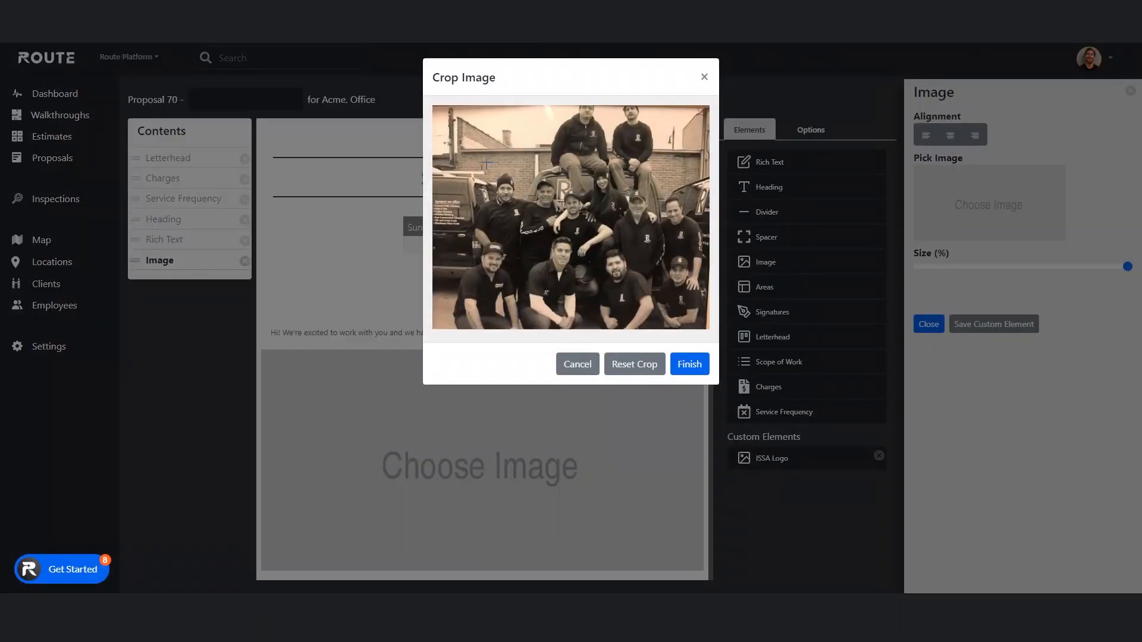
left_click_drag(472, 160, 687, 290)
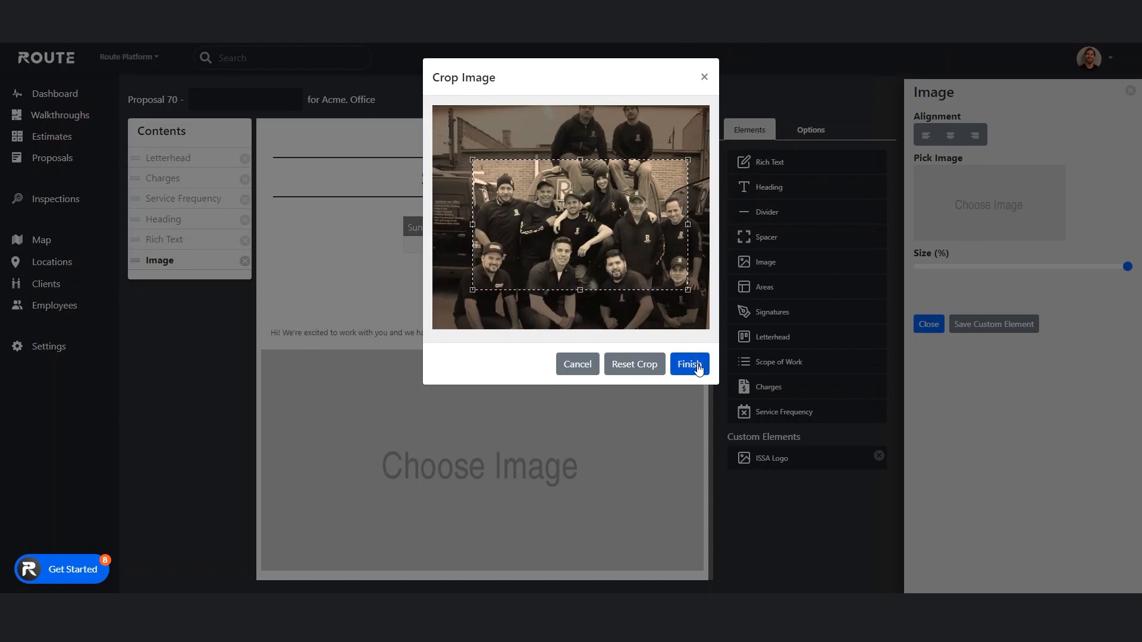
left_click(700, 369)
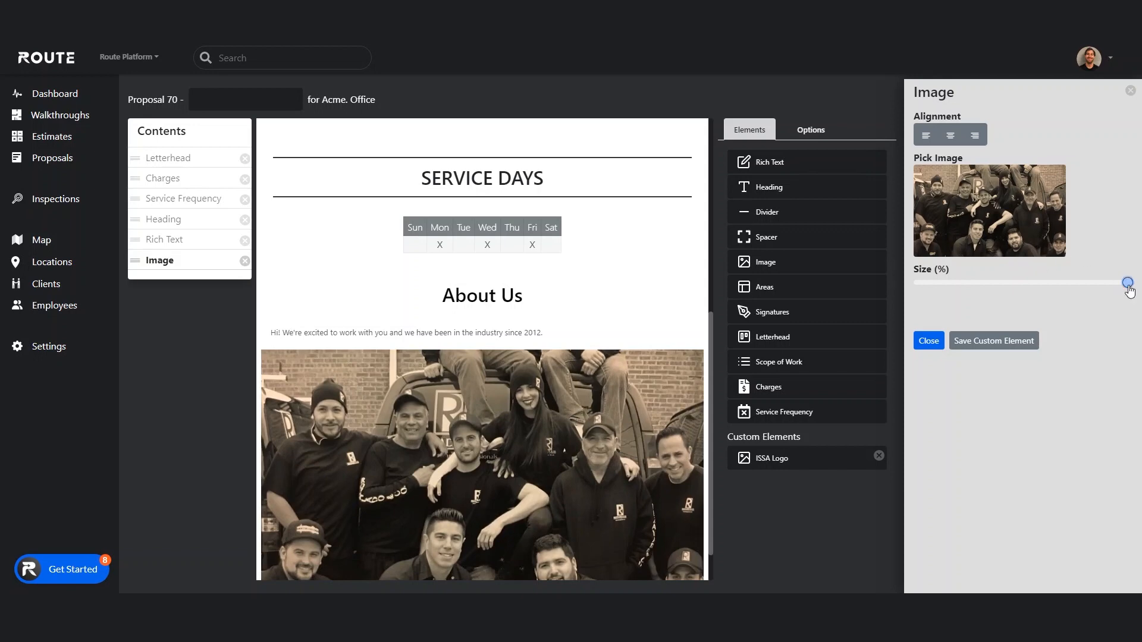
Step: Shrink the team photo to about half the page width, try left and right alignment, and center it
left_click_drag(1129, 291, 1018, 293)
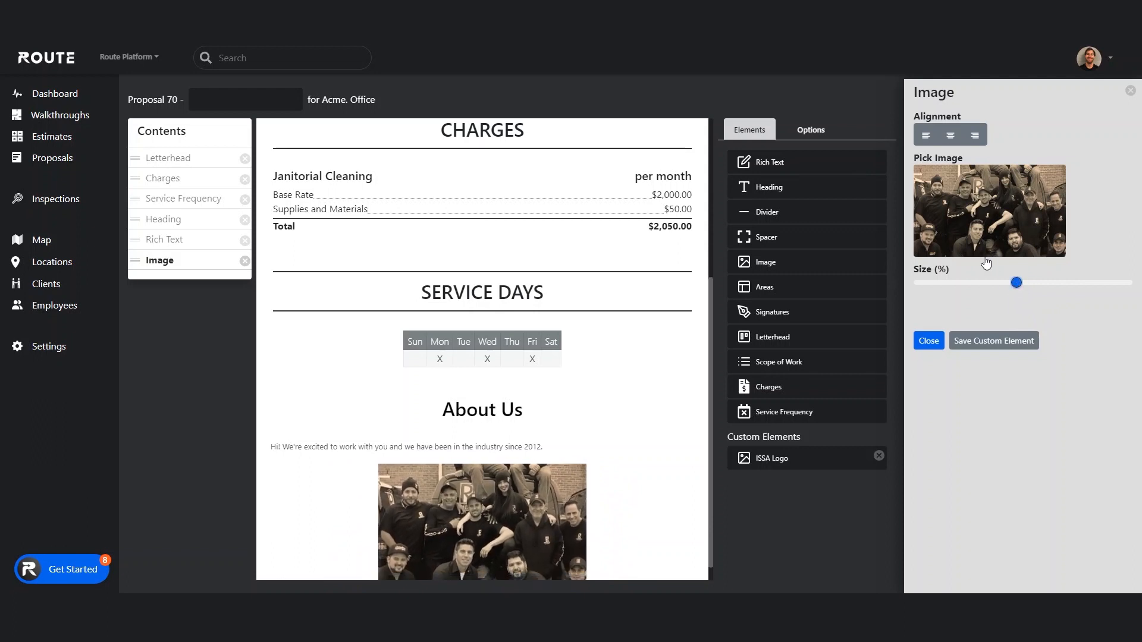
left_click(926, 136)
left_click(975, 135)
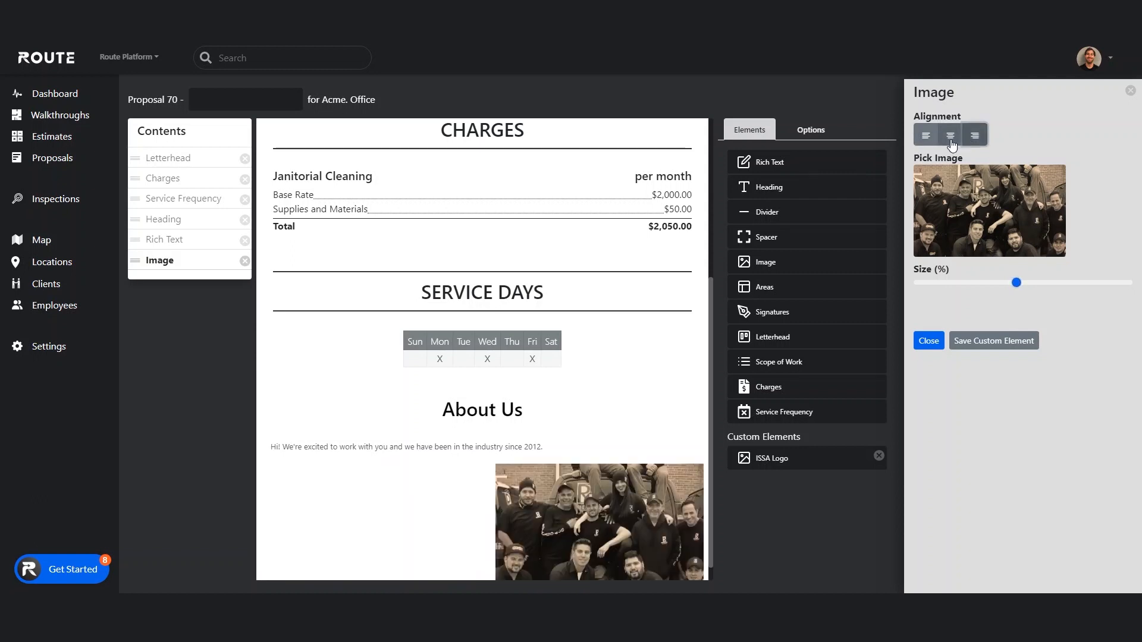
left_click(950, 135)
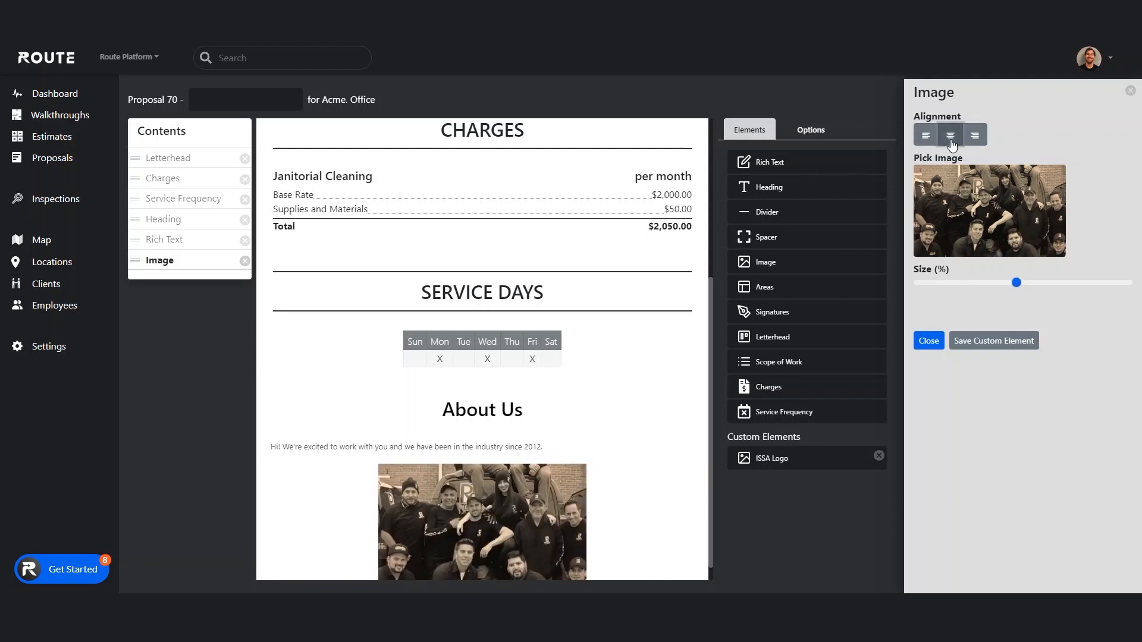
left_click(925, 342)
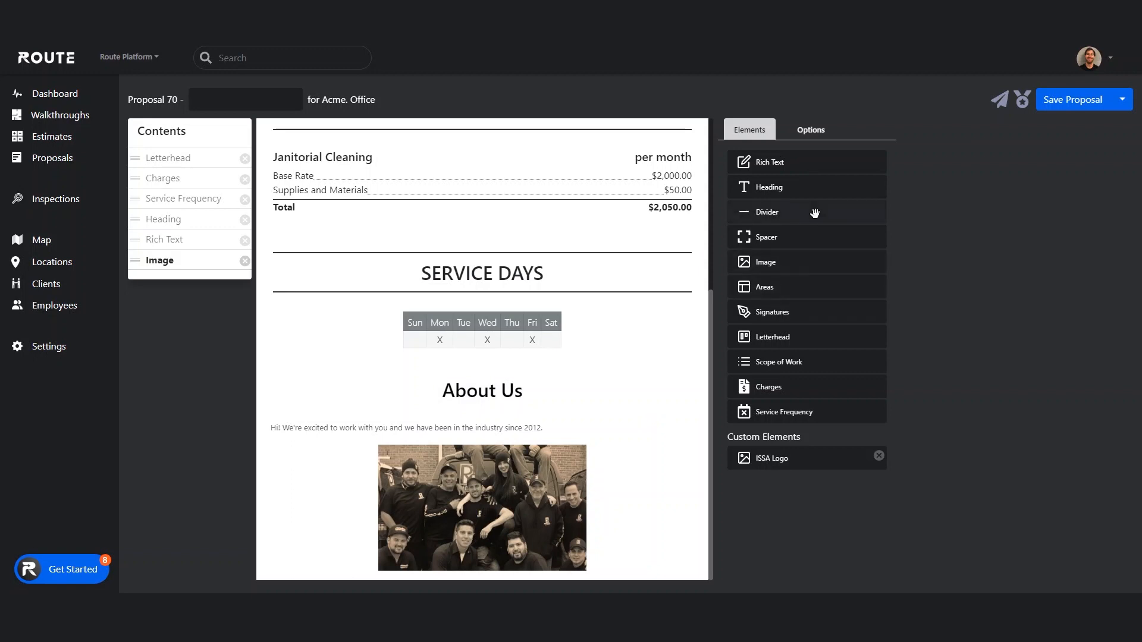
Step: Add a divider above the About Us heading and increase its height to make the line thicker
left_click_drag(815, 213, 497, 389)
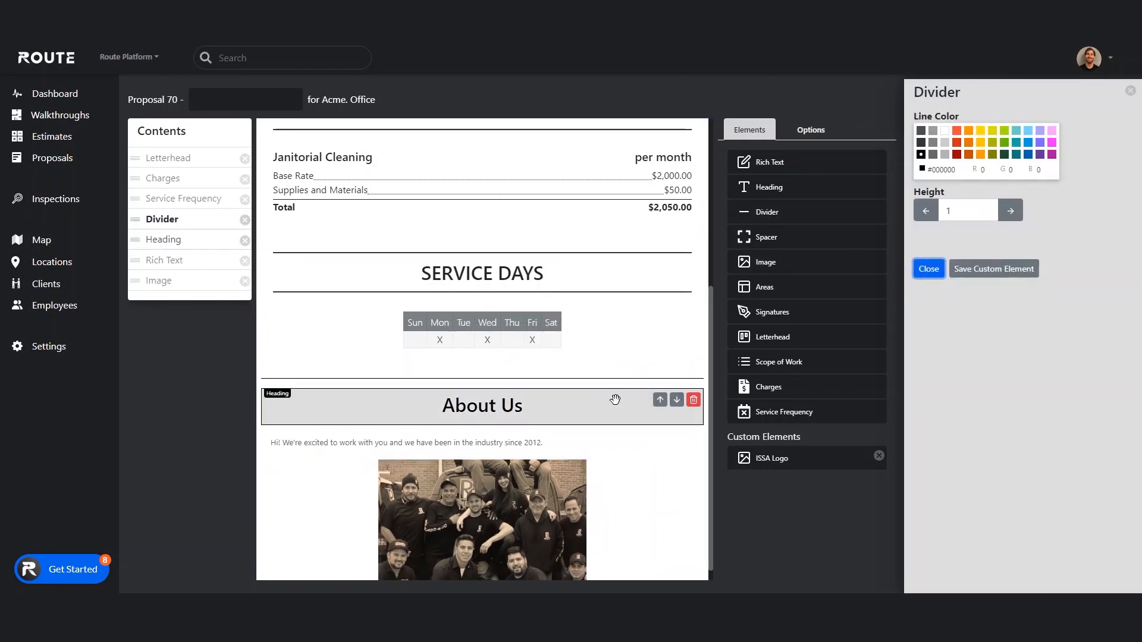
left_click(1011, 211)
left_click(1012, 211)
left_click(1011, 211)
left_click(1012, 211)
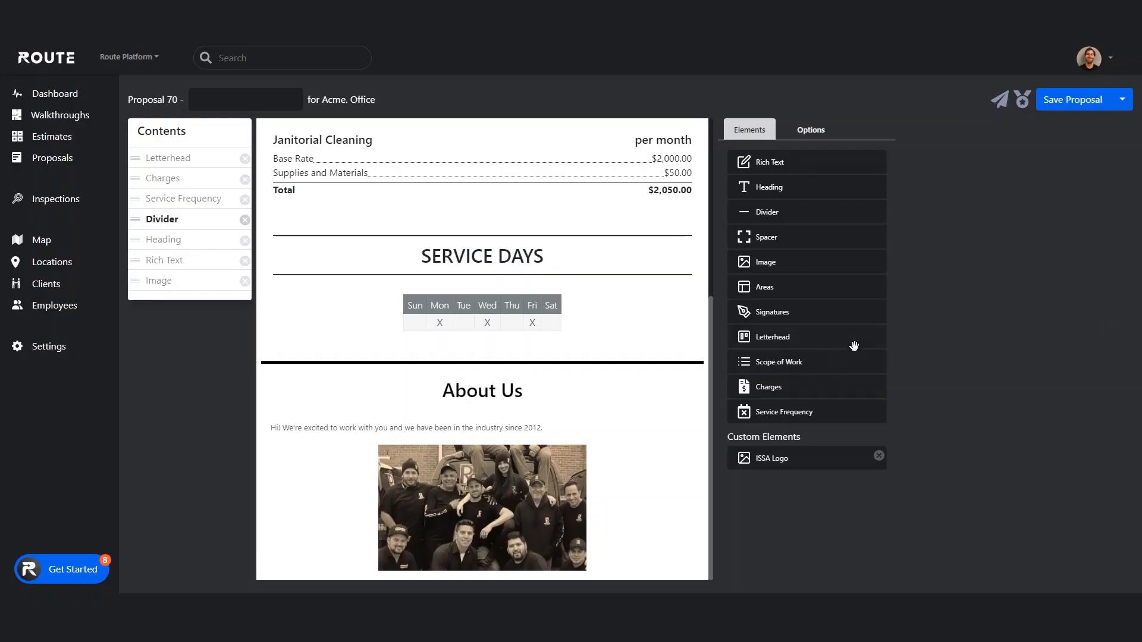
Step: Add a Scope of Work element below the team photo and apply the Route Janitorial Template to it
left_click(774, 361)
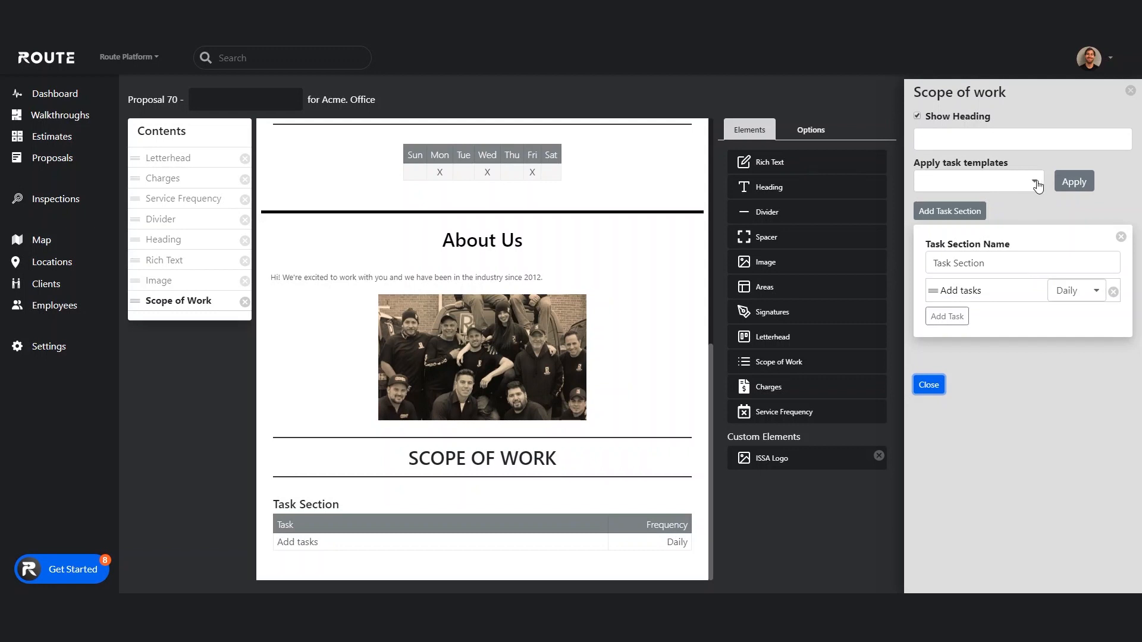
left_click(1037, 185)
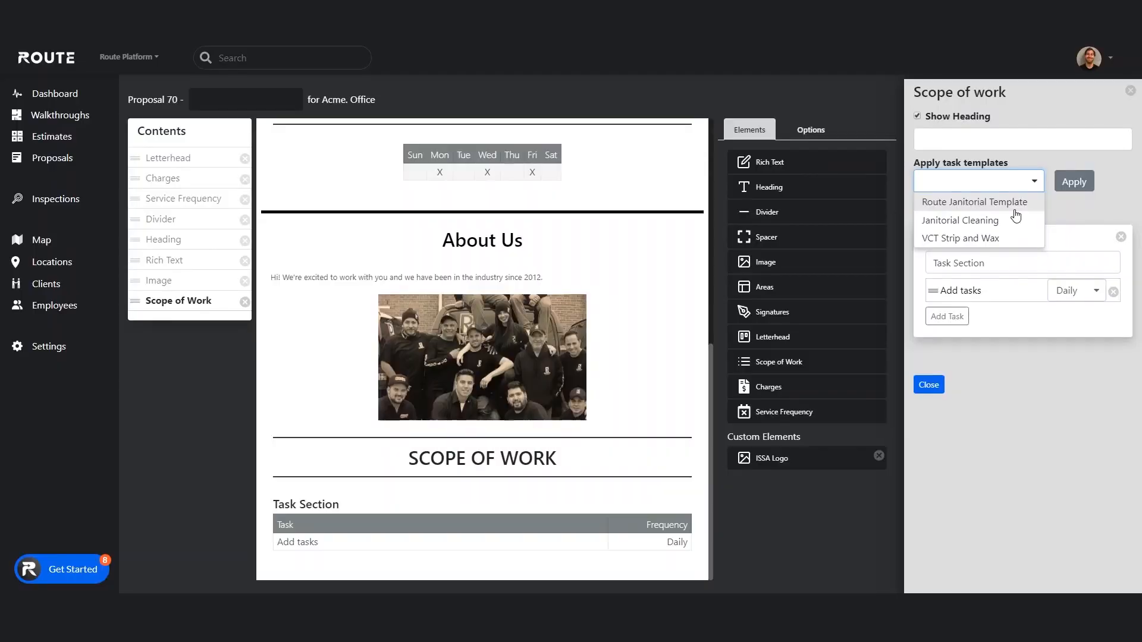
left_click(1017, 203)
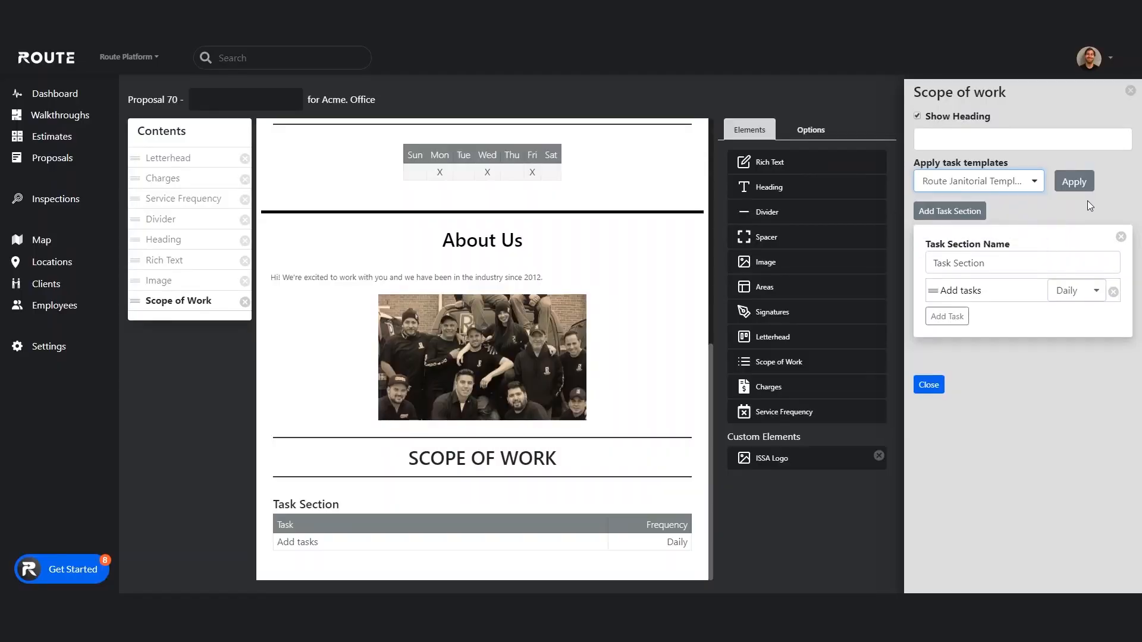
left_click(1082, 187)
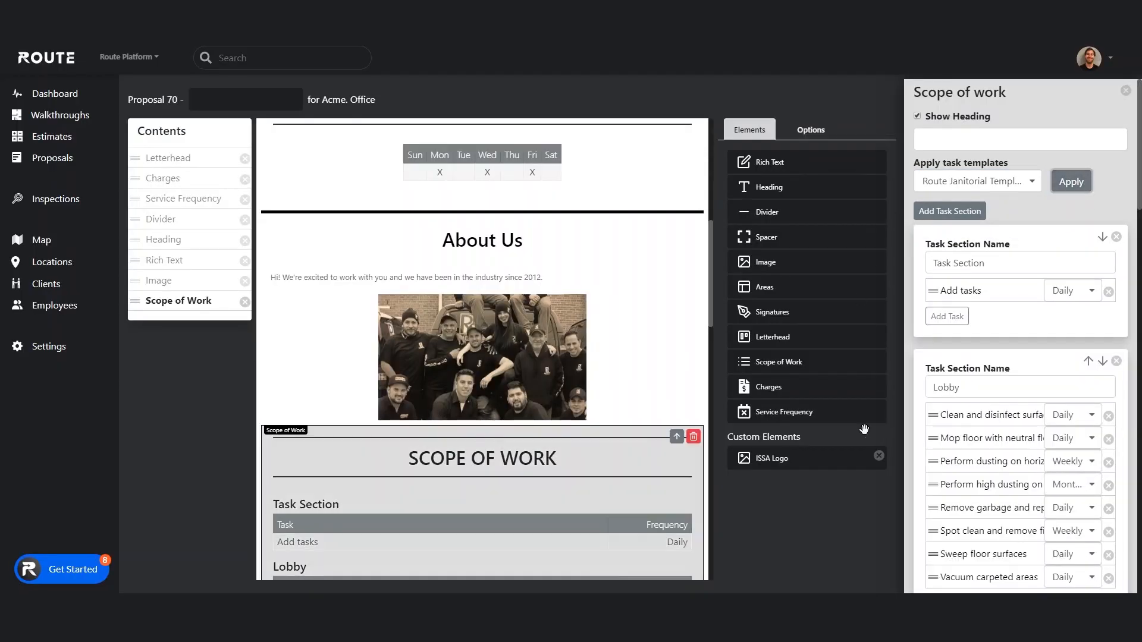
Step: Move the Lobby's "Clean and disinfect surfaces" task below "Mop floor with neutral floor cleaner" and remove the placeholder Task Section
scroll(960, 433, "down", 2)
scroll(449, 455, "down", 5)
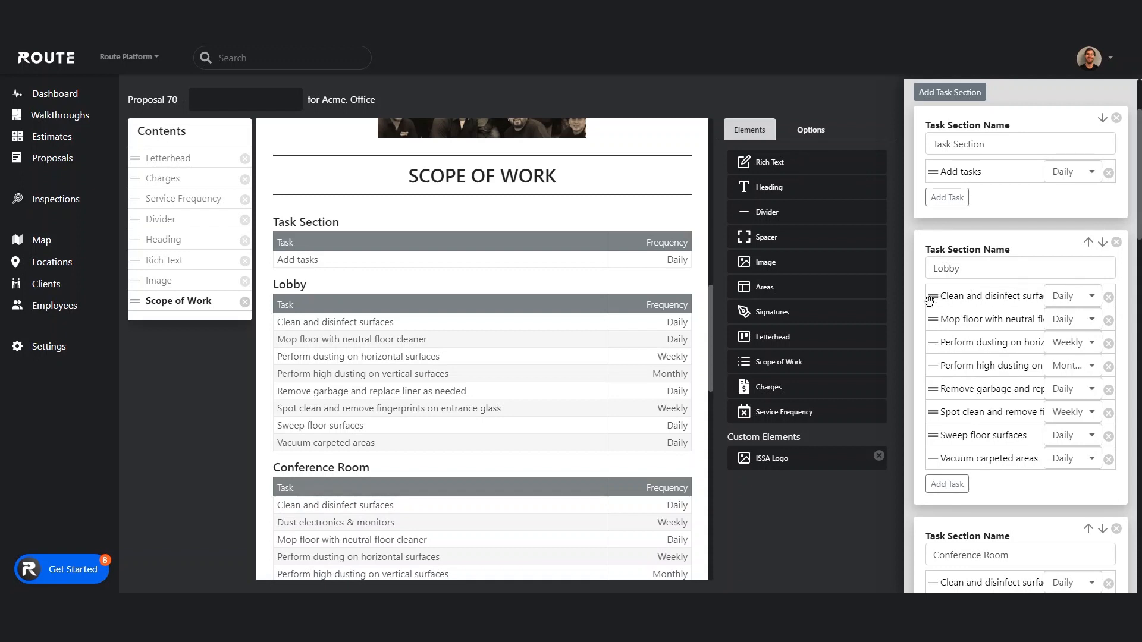
left_click_drag(934, 301, 937, 324)
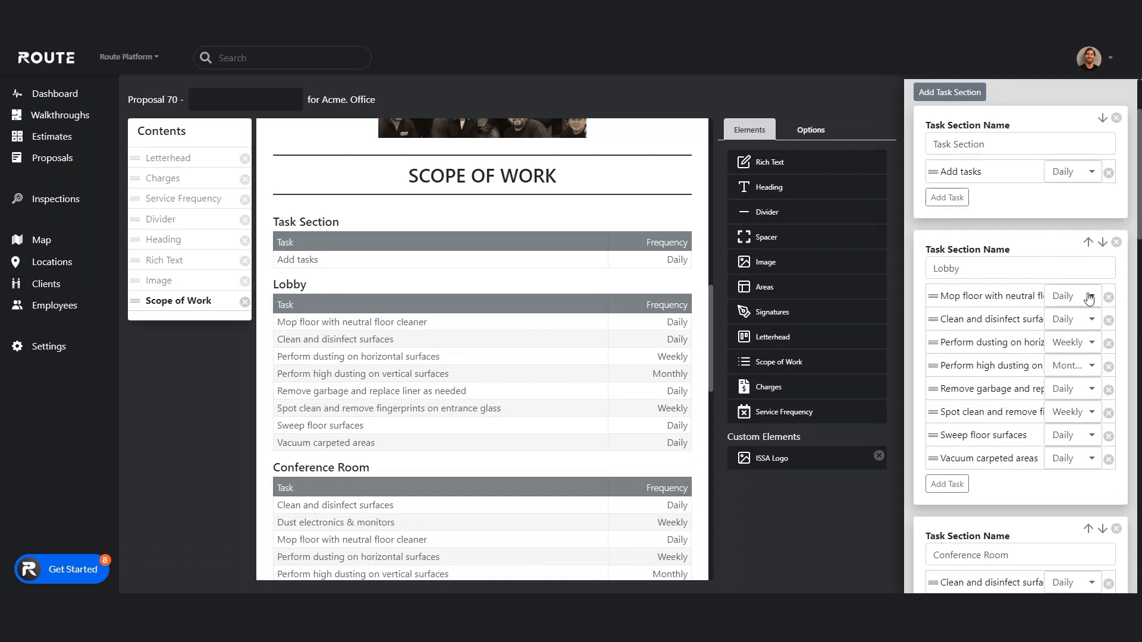
left_click(1089, 298)
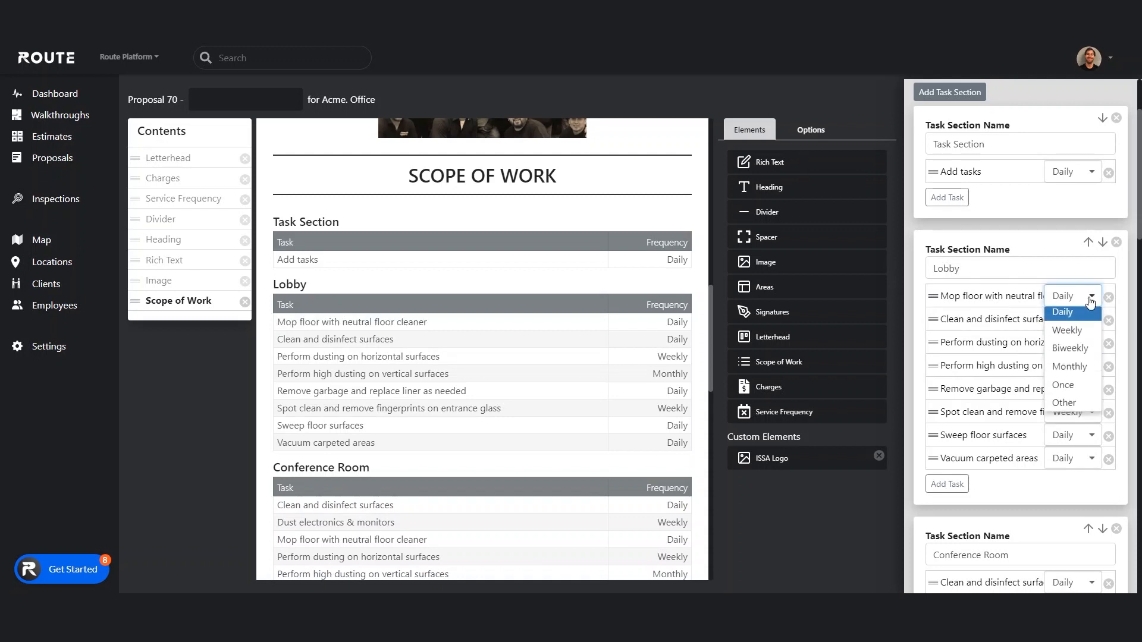
left_click(1090, 302)
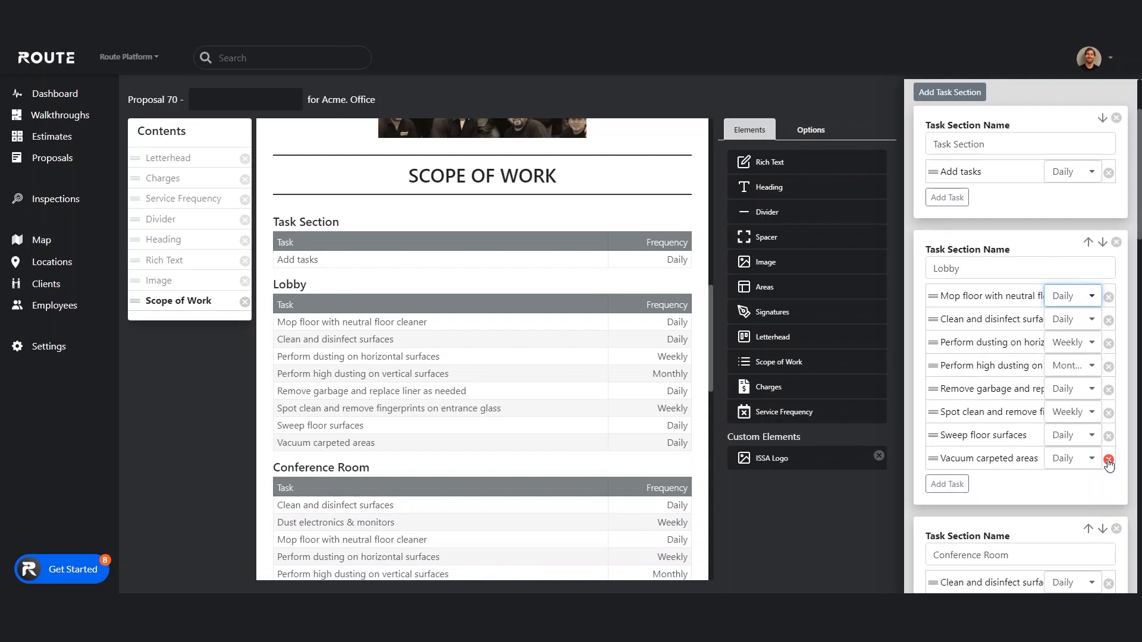
scroll(1016, 428, "down", 15)
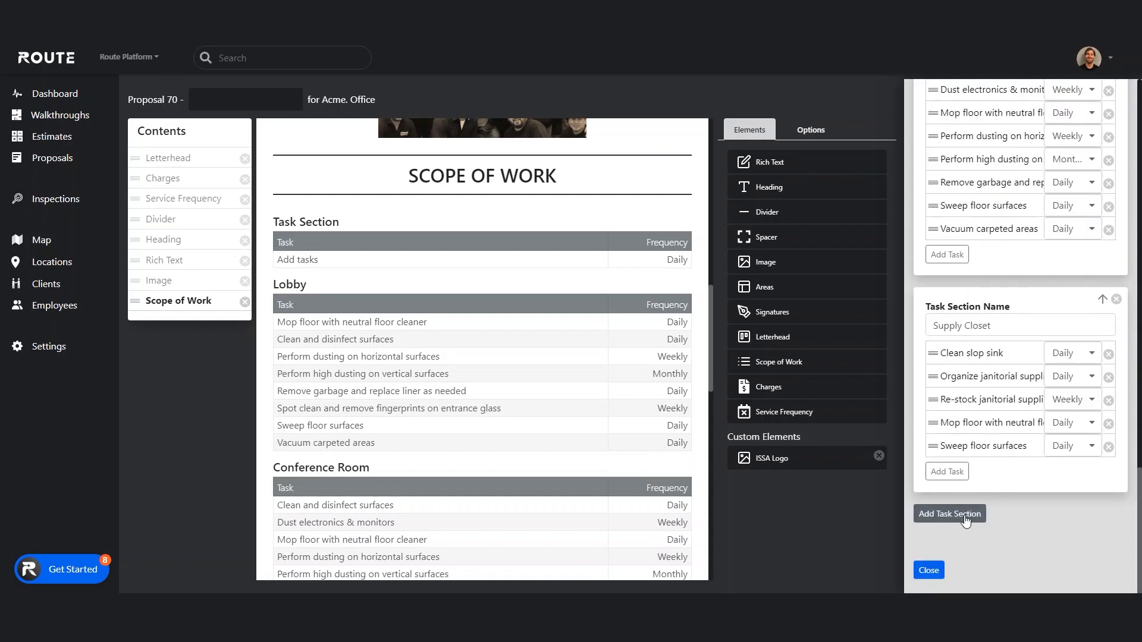
left_click(938, 572)
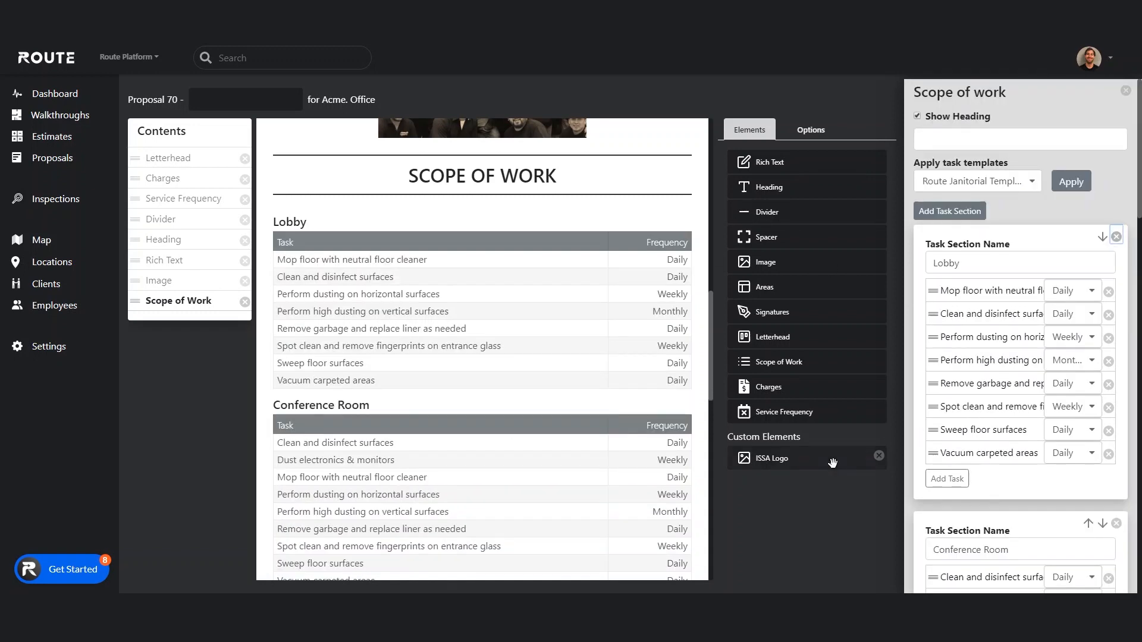
Step: Add an Areas element below the scope of work and try moving Conference Room above Lobby
left_click(782, 291)
scroll(490, 400, "down", 3)
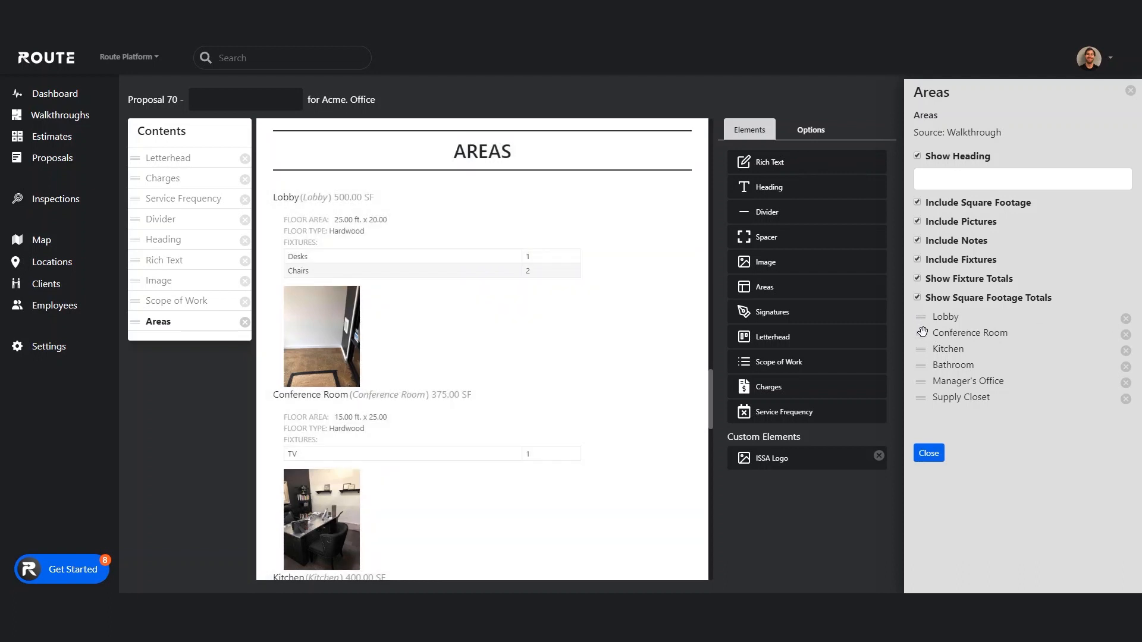
mouse_move(922, 331)
left_mouse_down()
mouse_move(922, 356)
mouse_move(923, 317)
left_mouse_up()
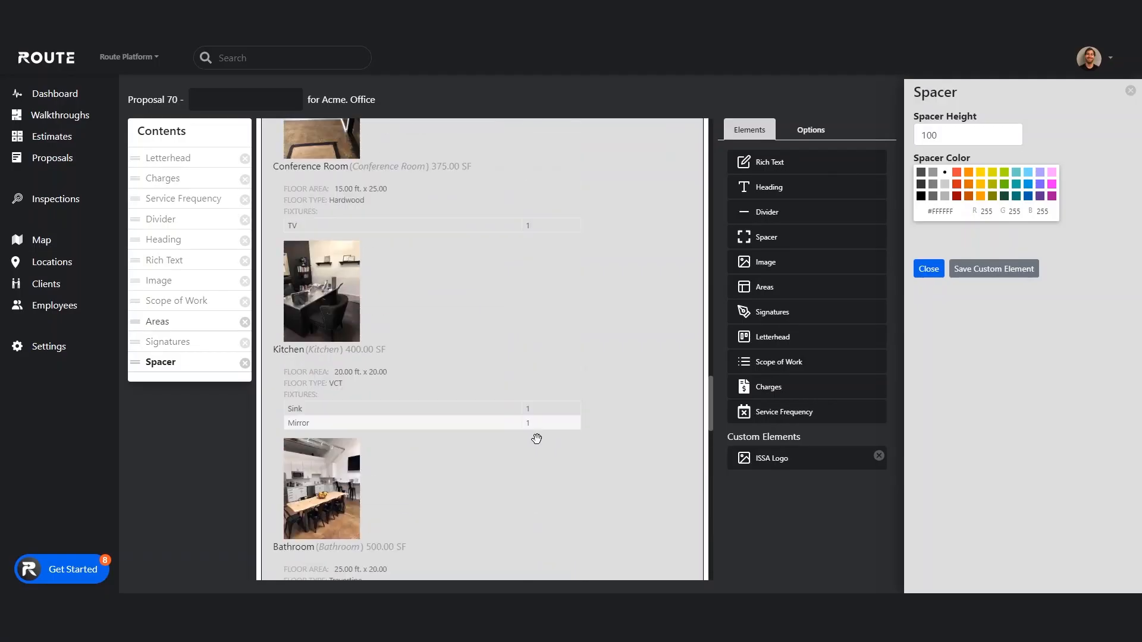
Step: Close the spacer settings and save the About Us team photo as a custom element named "Team Photo"
scroll(537, 439, "up", 15)
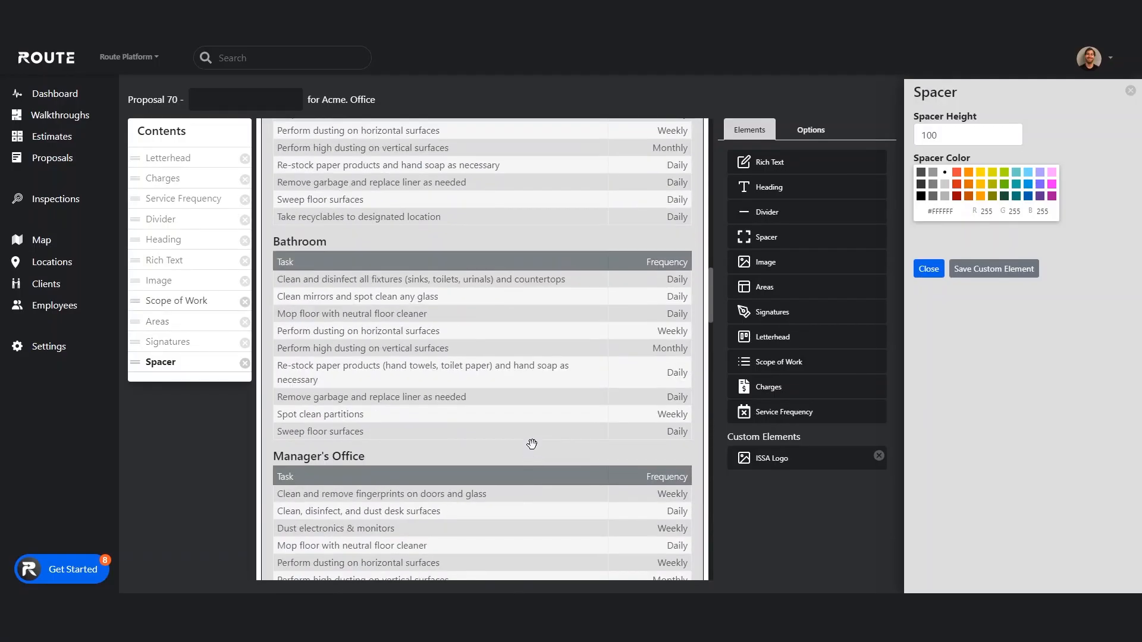
left_click(929, 269)
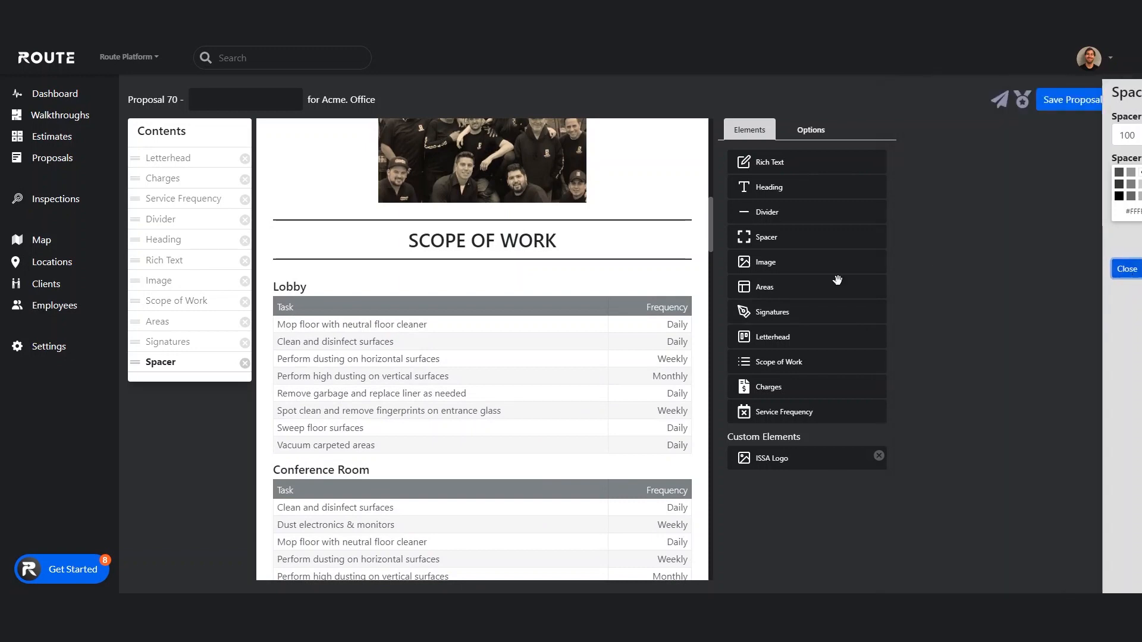
scroll(613, 329, "up", 4)
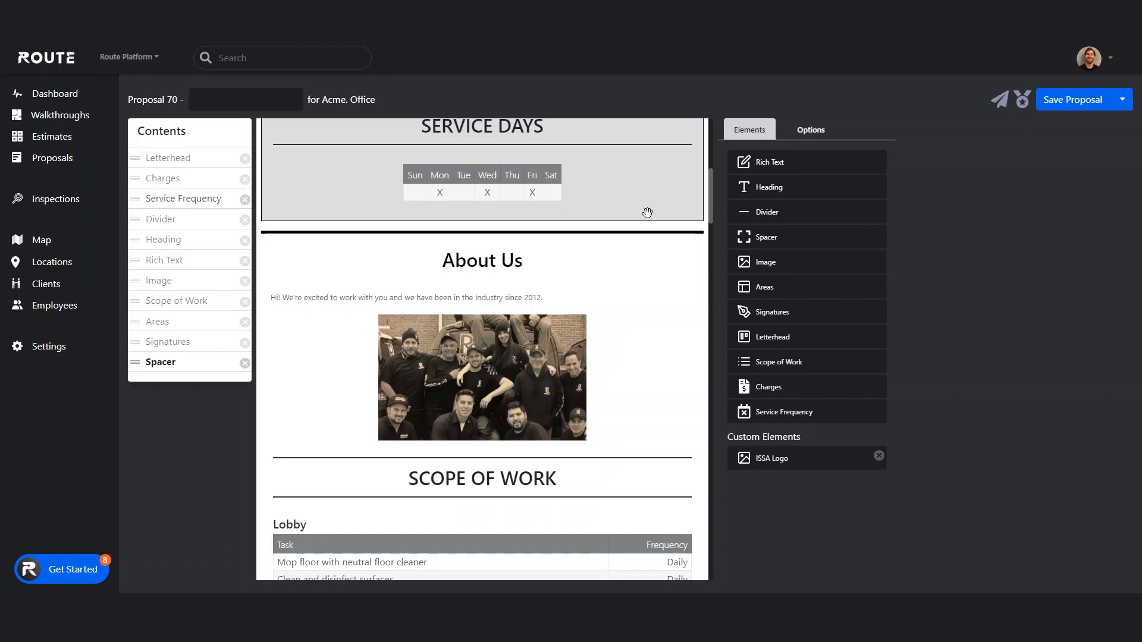
left_click(467, 378)
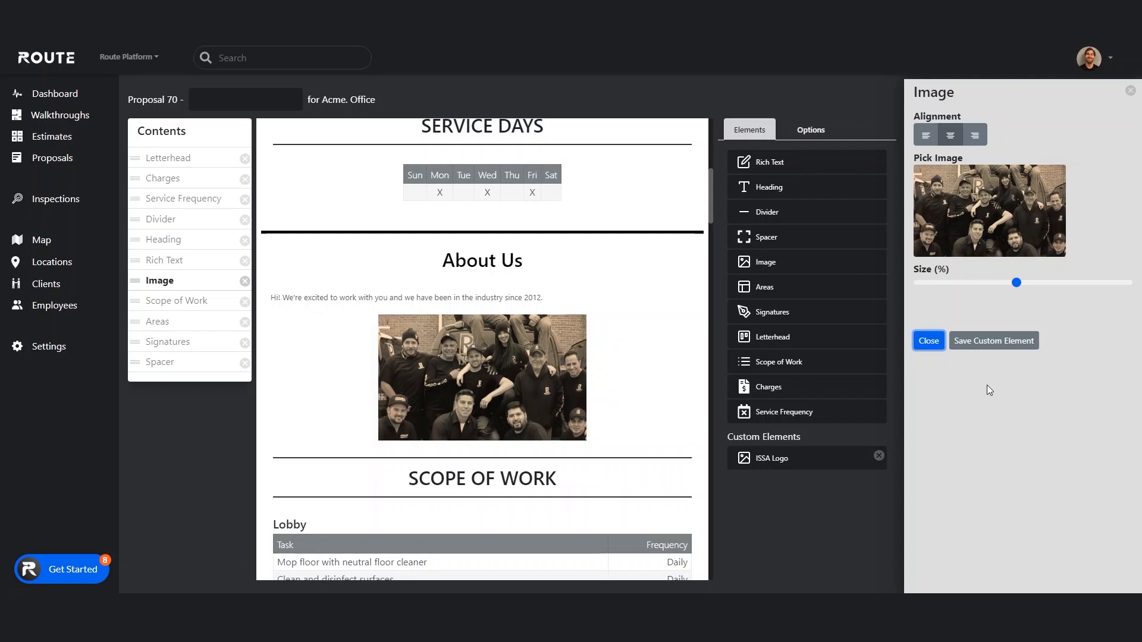
left_click(1022, 347)
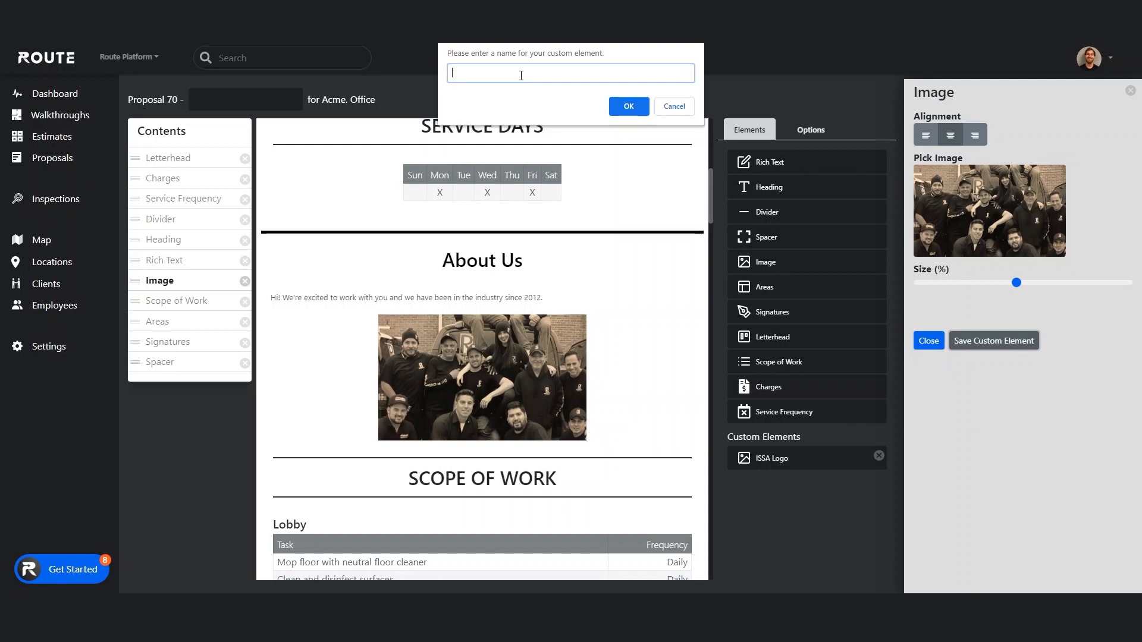
type("Team Photo")
key("Return")
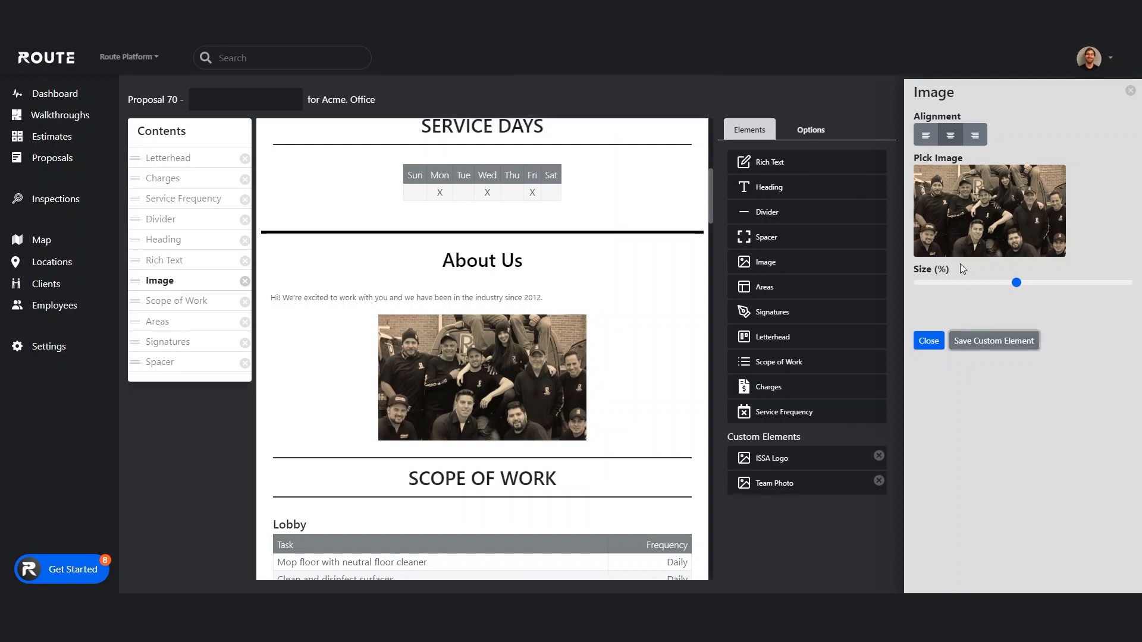
left_click(929, 341)
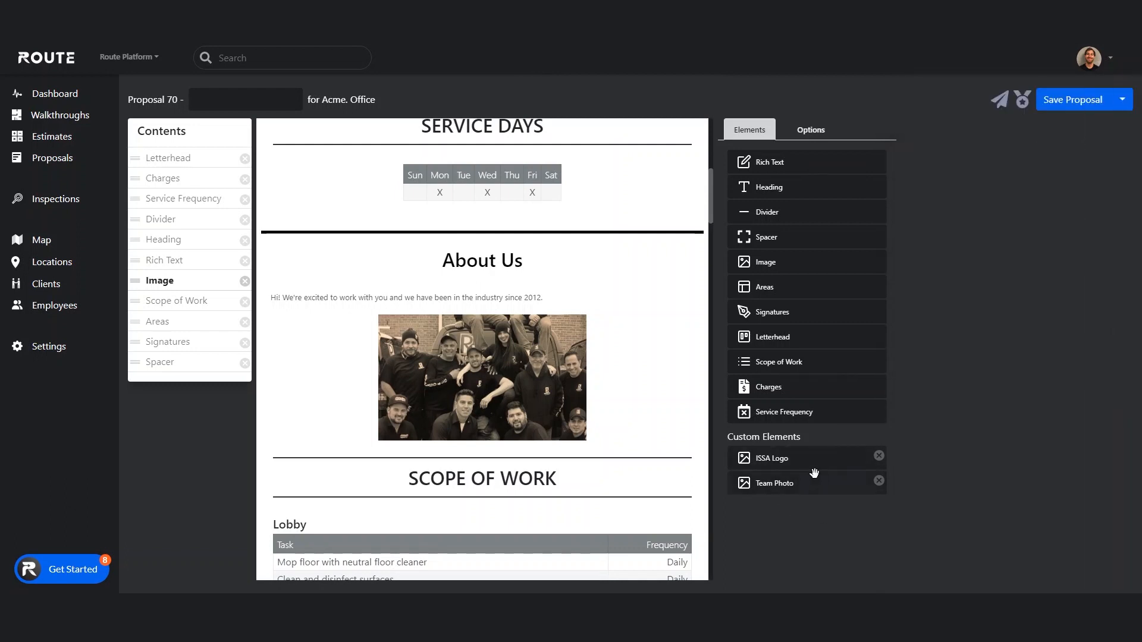